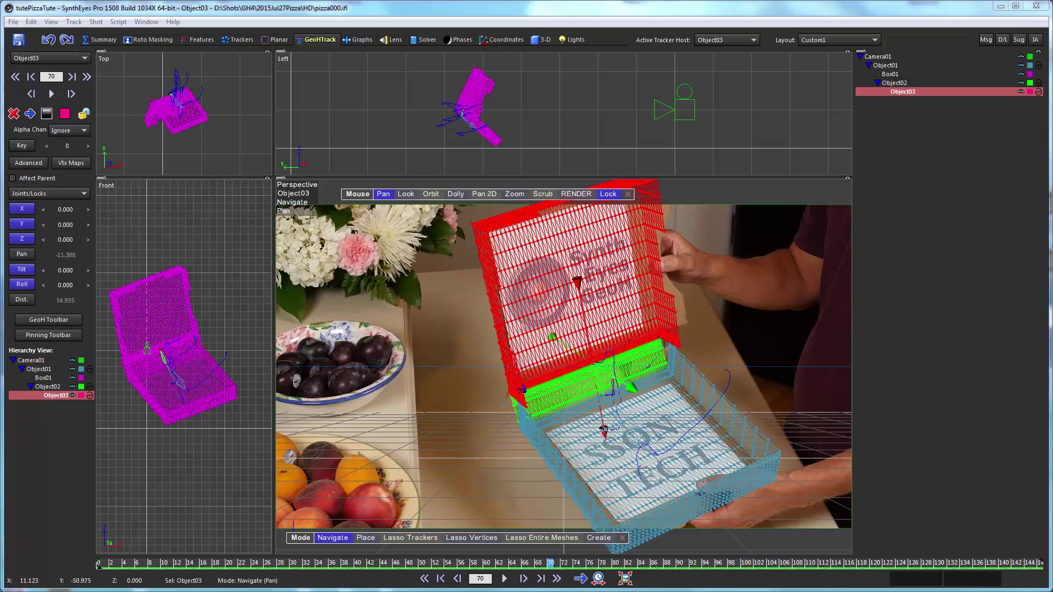
Step: Scrub the shot and inspect Object01 and Object02, then make Object03 active again
mouse_move(504, 565)
mouse_down()
mouse_move(740, 539)
mouse_move(579, 541)
mouse_move(636, 539)
mouse_move(731, 544)
mouse_move(713, 557)
mouse_move(745, 562)
mouse_up()
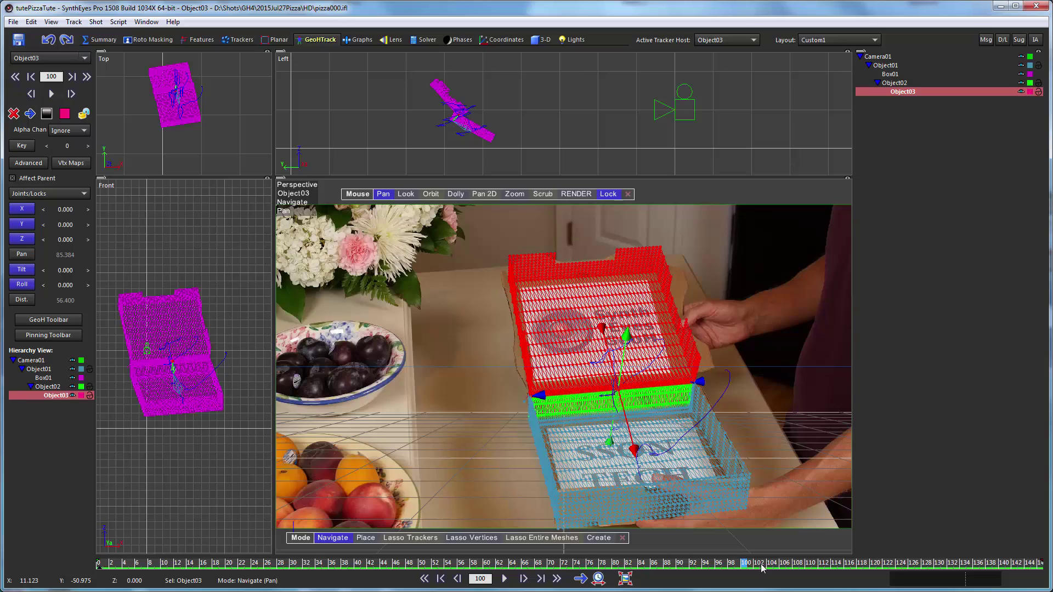
mouse_move(762, 569)
mouse_down()
mouse_move(401, 571)
mouse_move(802, 579)
mouse_move(462, 567)
mouse_move(932, 563)
mouse_move(390, 563)
mouse_up()
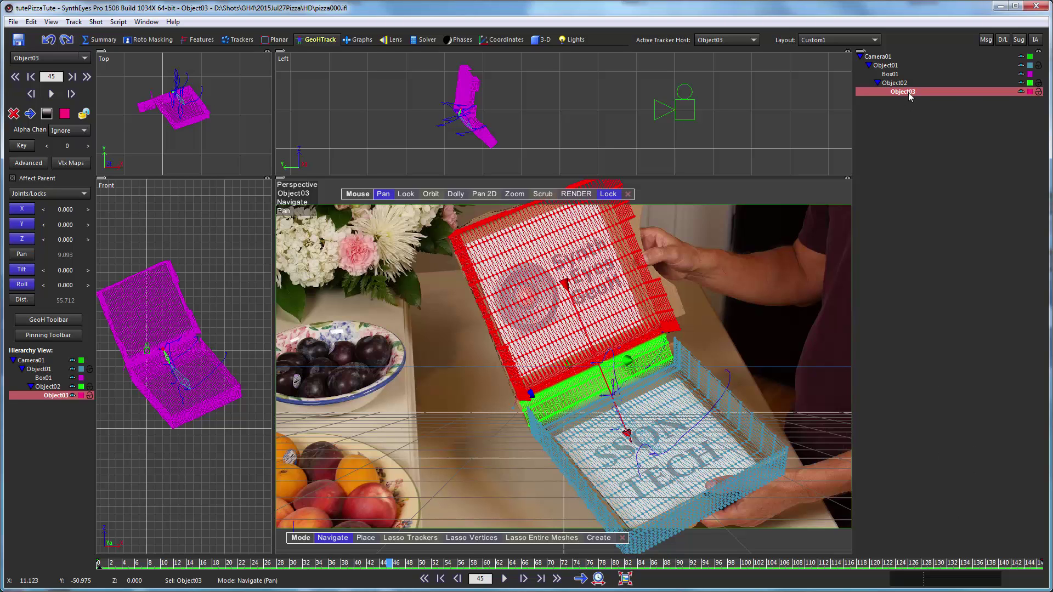
click(892, 66)
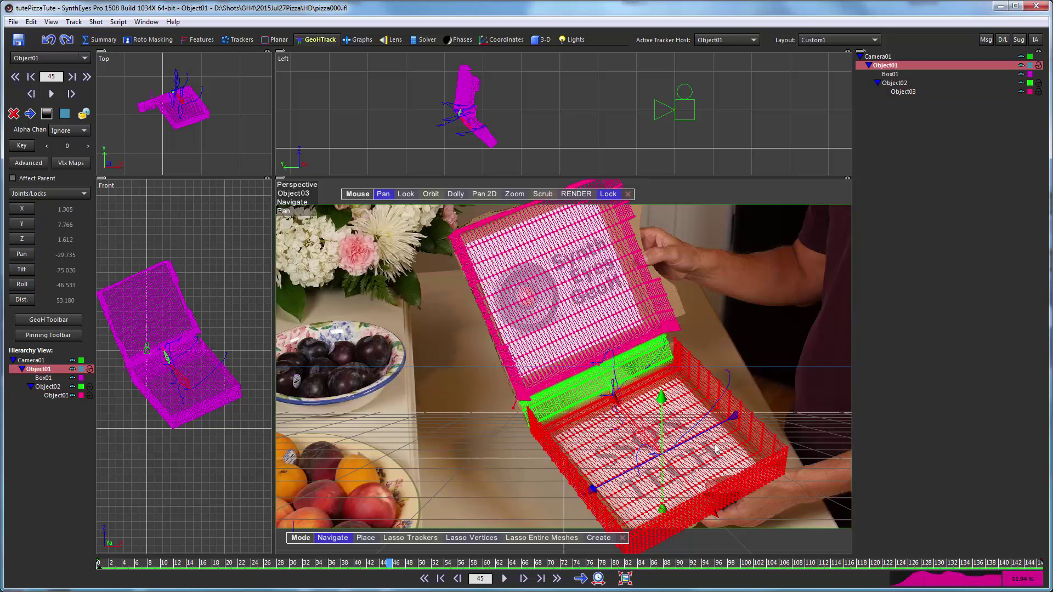
click(893, 83)
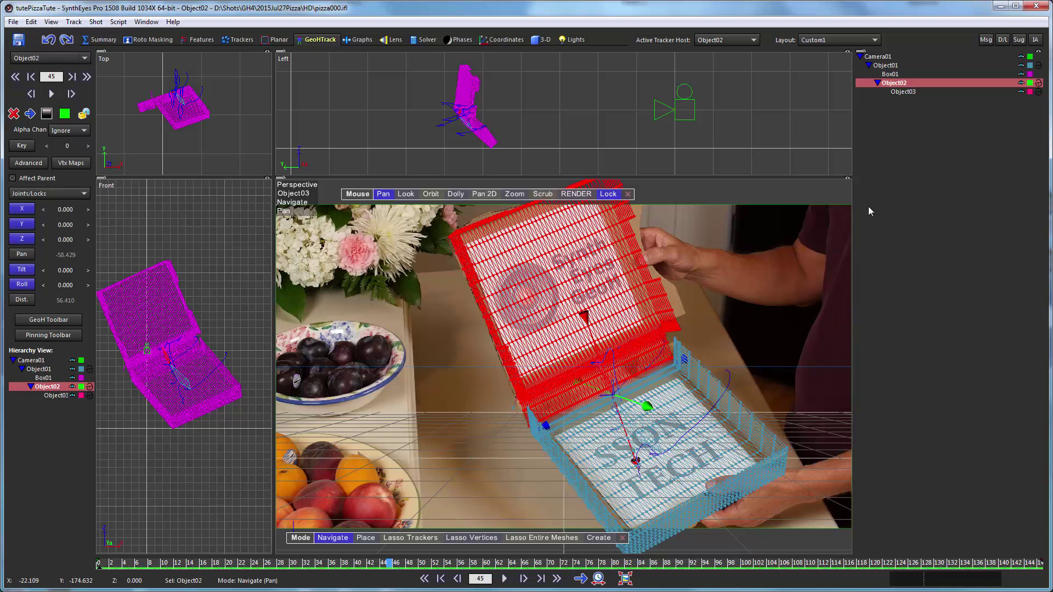
click(903, 91)
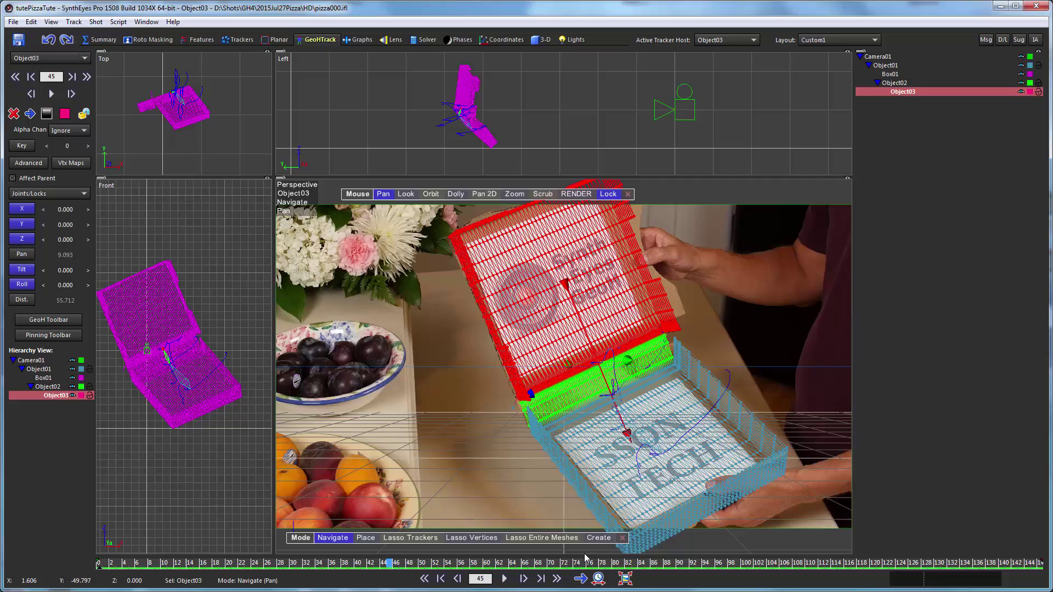
Step: Play and stop the shot, then open and dismiss the Help menu
key(space)
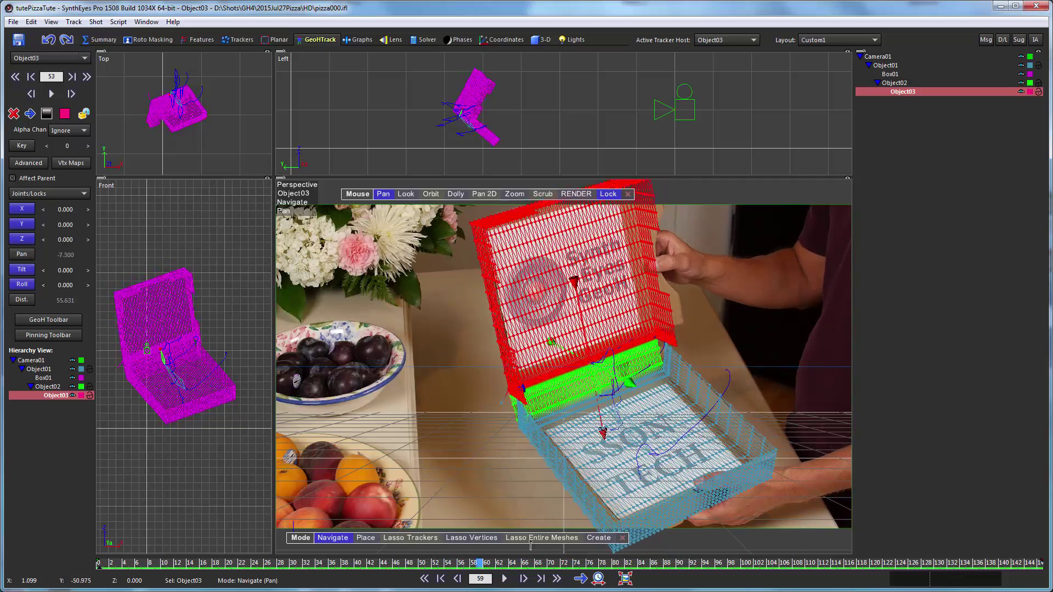
key(space)
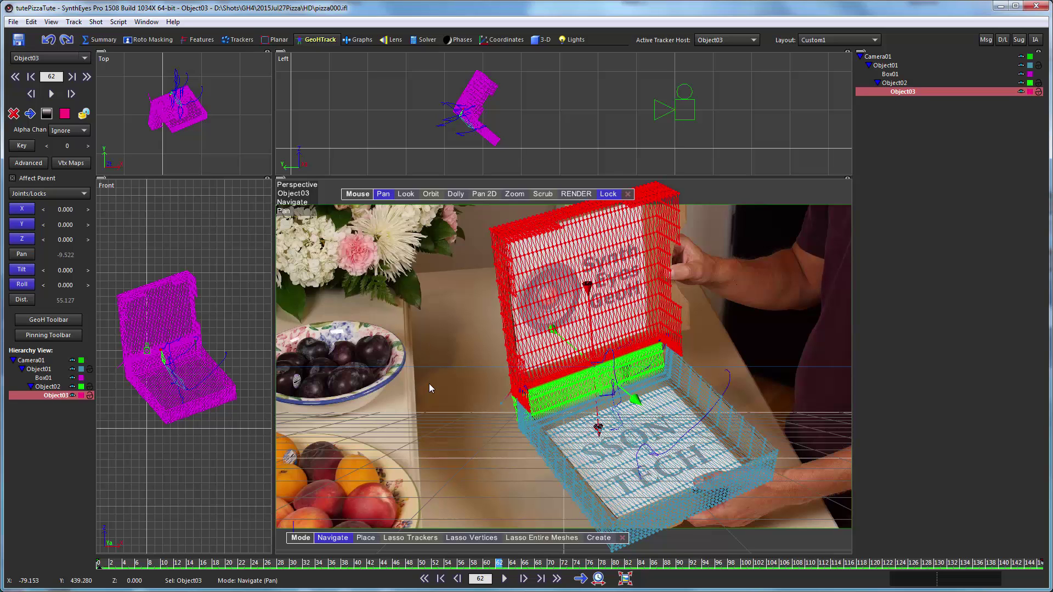
click(173, 21)
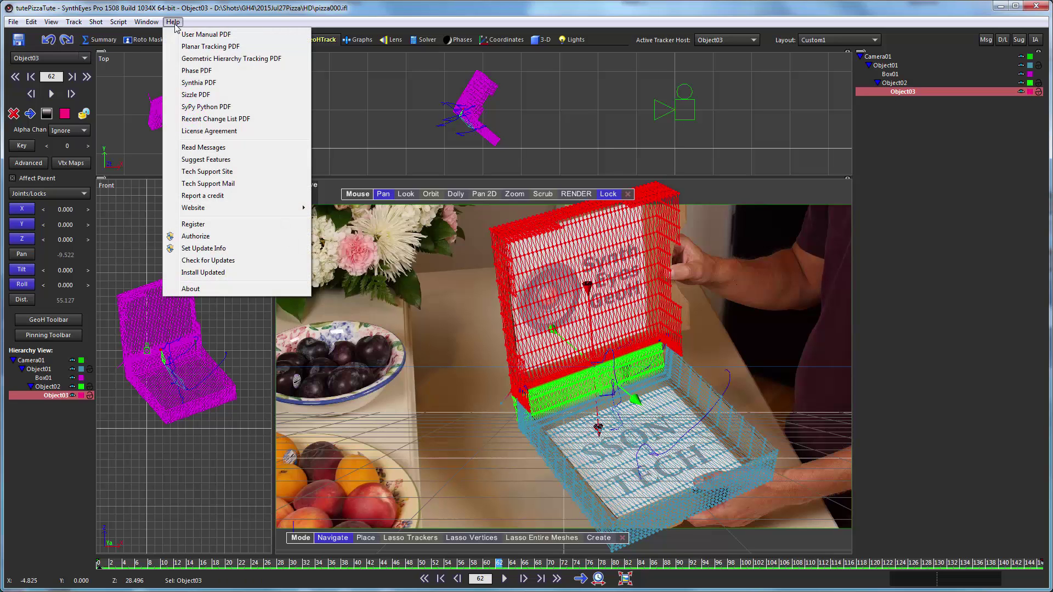
click(381, 17)
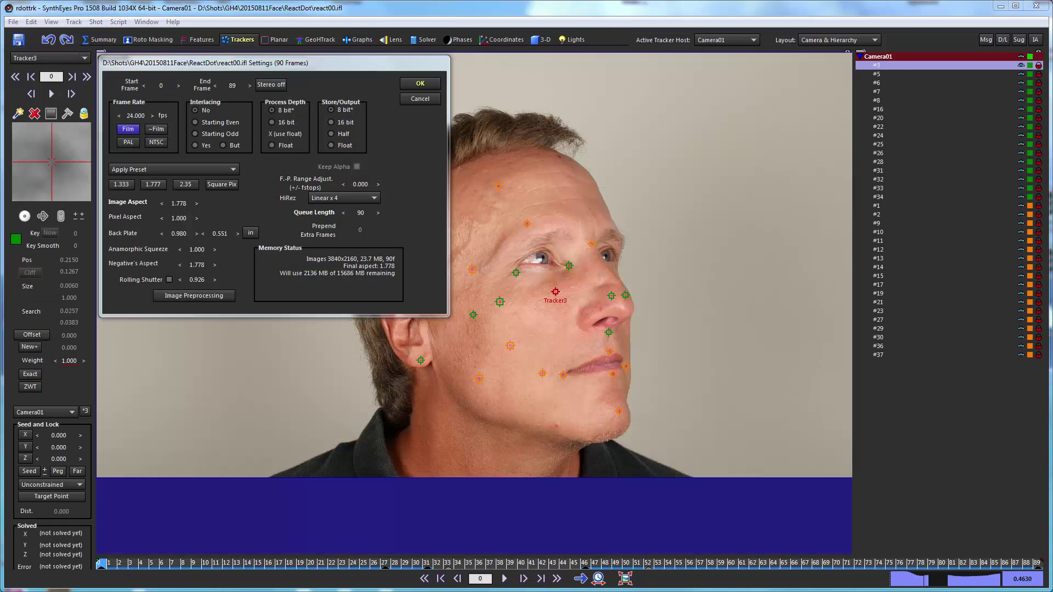
Step: Cancel Shot Settings, scrub the face shot, enable Tracker3 and fit the footage to width
click(424, 99)
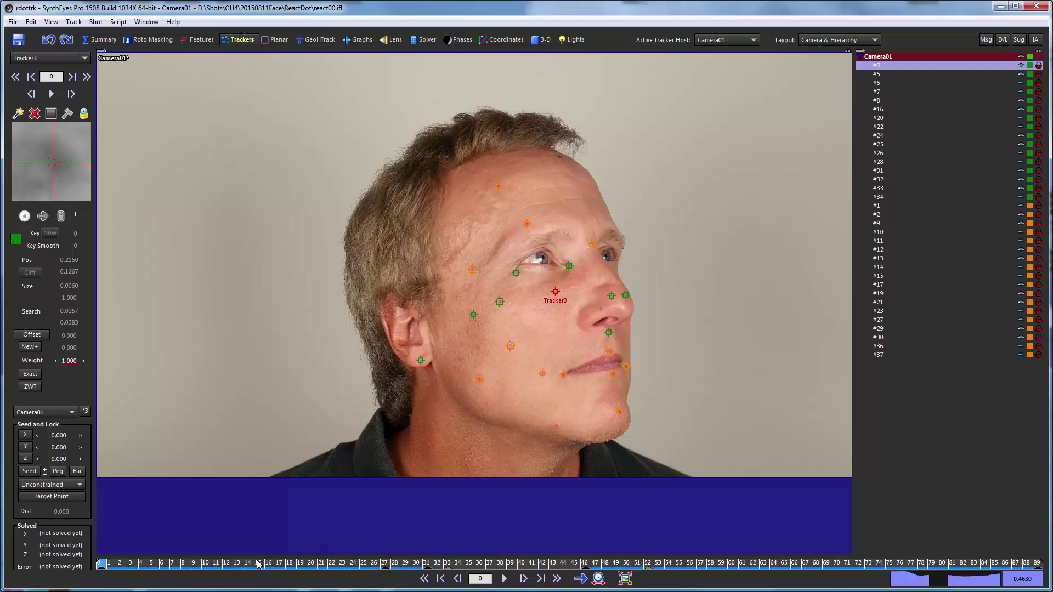
mouse_move(258, 564)
mouse_down()
mouse_move(837, 564)
mouse_move(273, 574)
mouse_move(311, 566)
mouse_up()
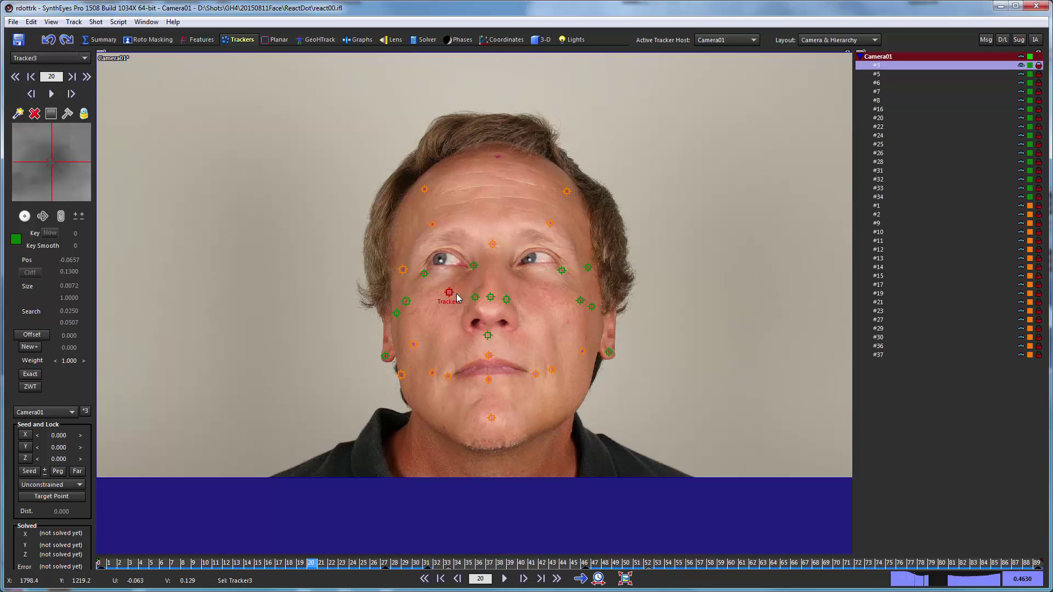
scroll(458, 297, up, 2)
scroll(457, 298, up, 3)
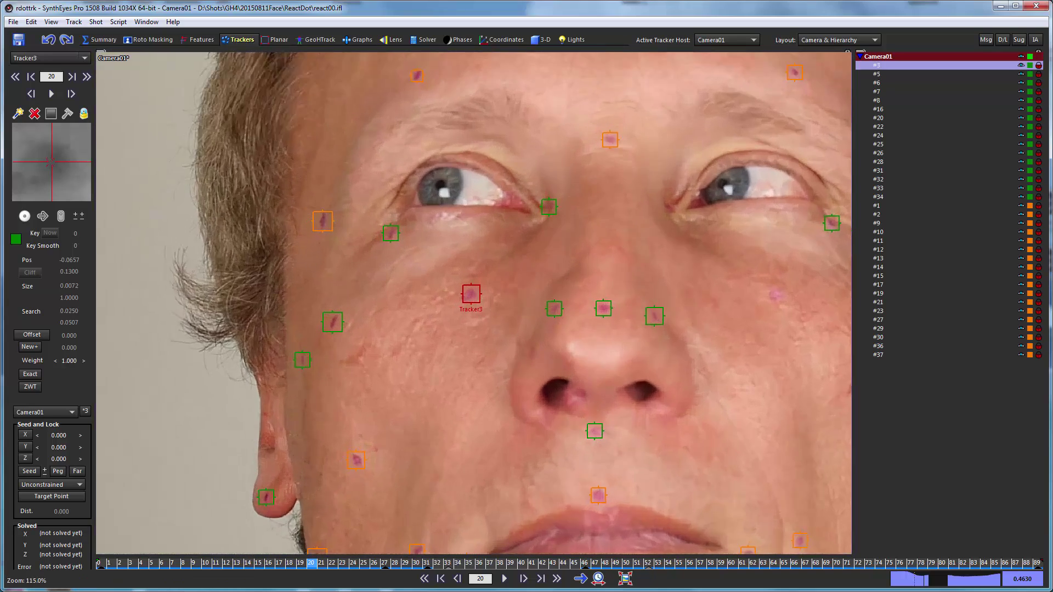
scroll(469, 295, up, 2)
scroll(469, 294, up, 2)
scroll(469, 295, down, 2)
scroll(469, 294, down, 3)
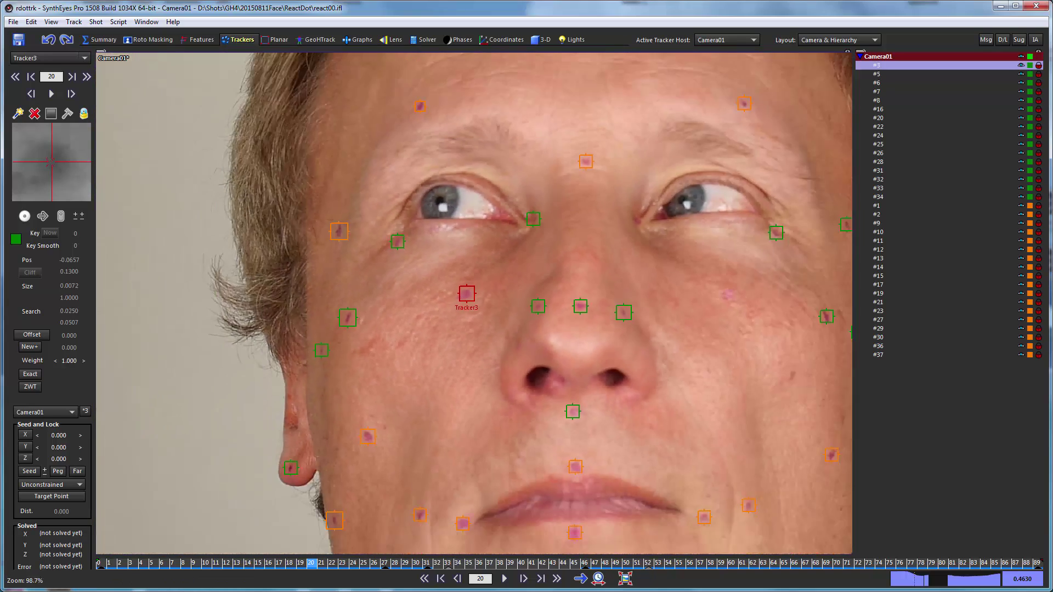
scroll(440, 292, down, 3)
scroll(440, 292, down, 2)
scroll(440, 293, down, 1)
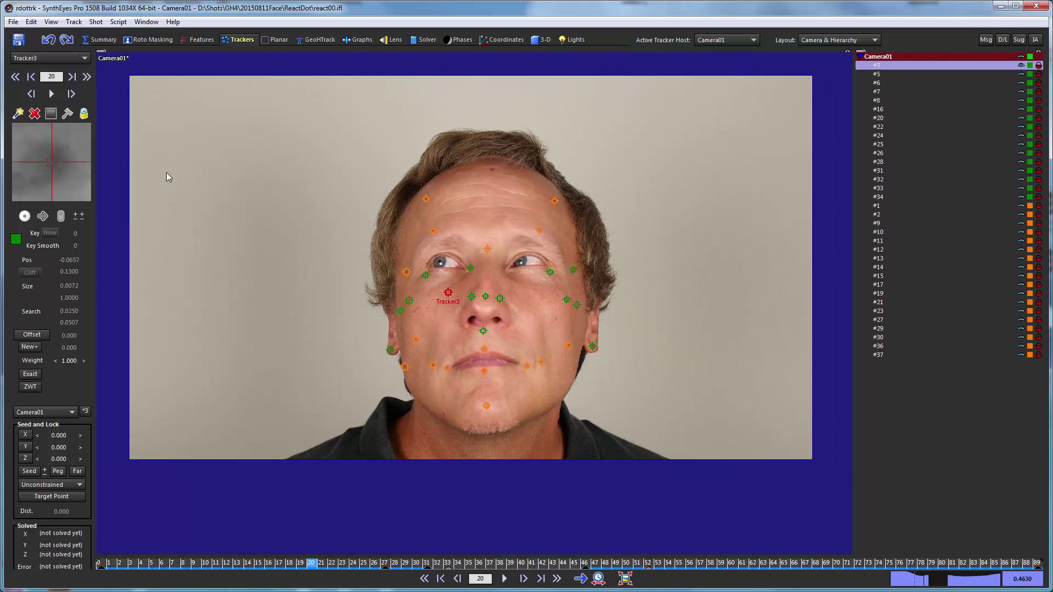
click(51, 114)
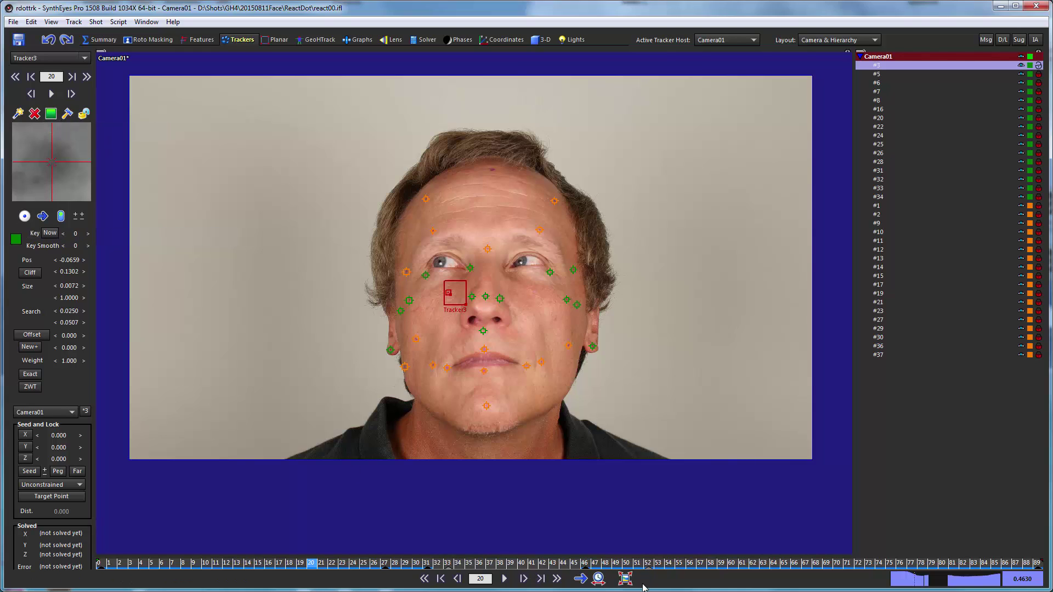
click(626, 578)
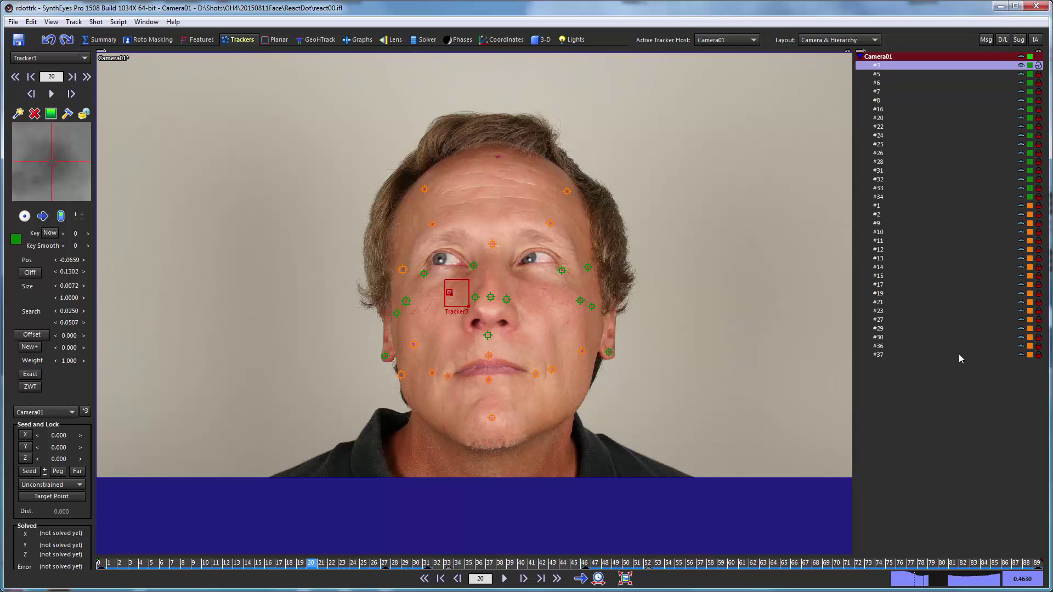
Step: Add a moving object and lock the 16 trackers #3–#34 under Object01
click(97, 22)
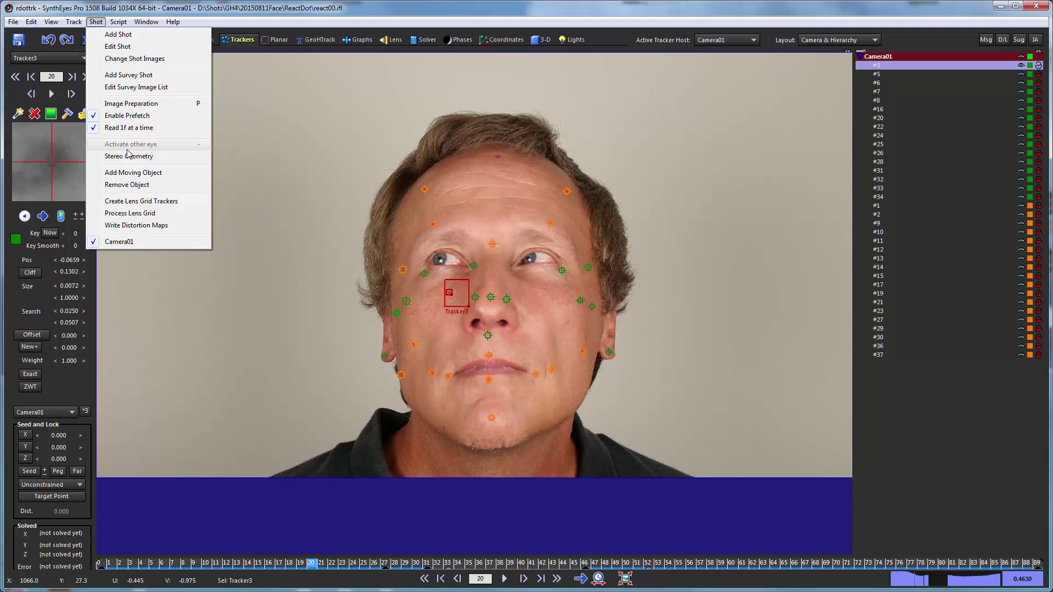
click(130, 173)
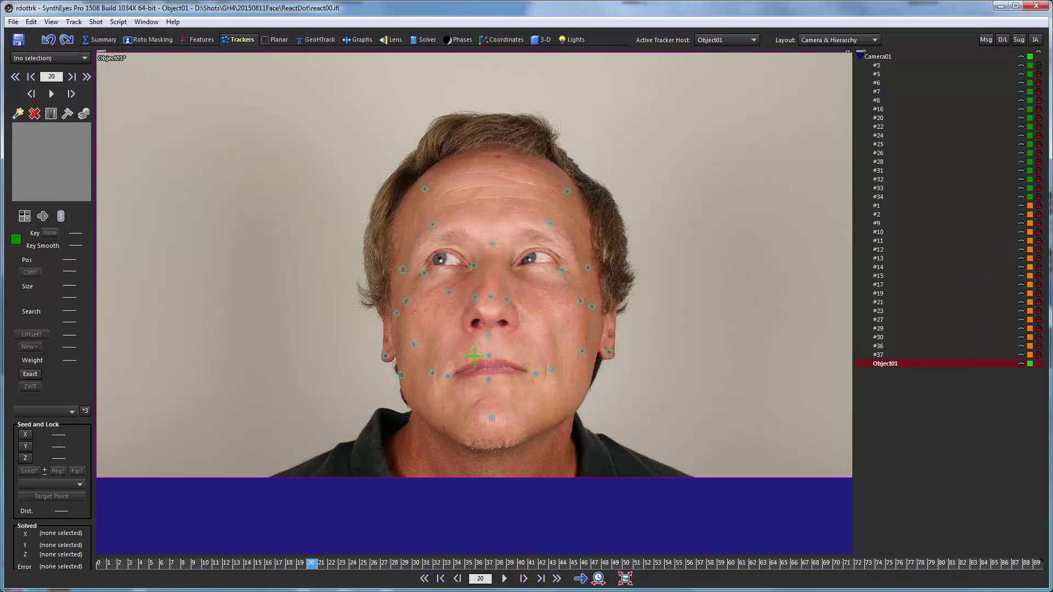
click(1030, 199)
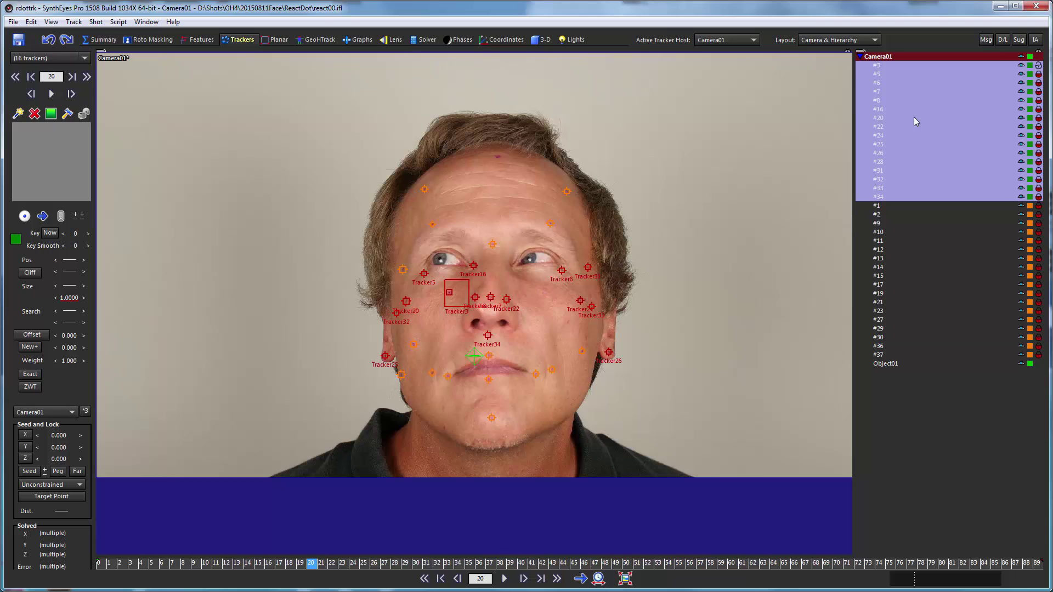
drag(905, 115, 890, 368)
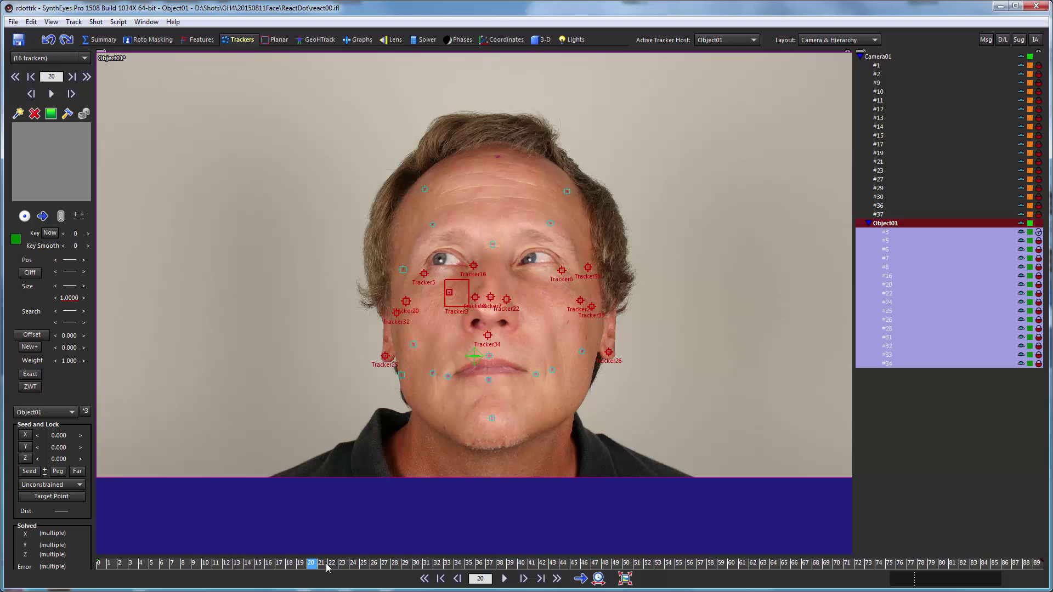
click(83, 114)
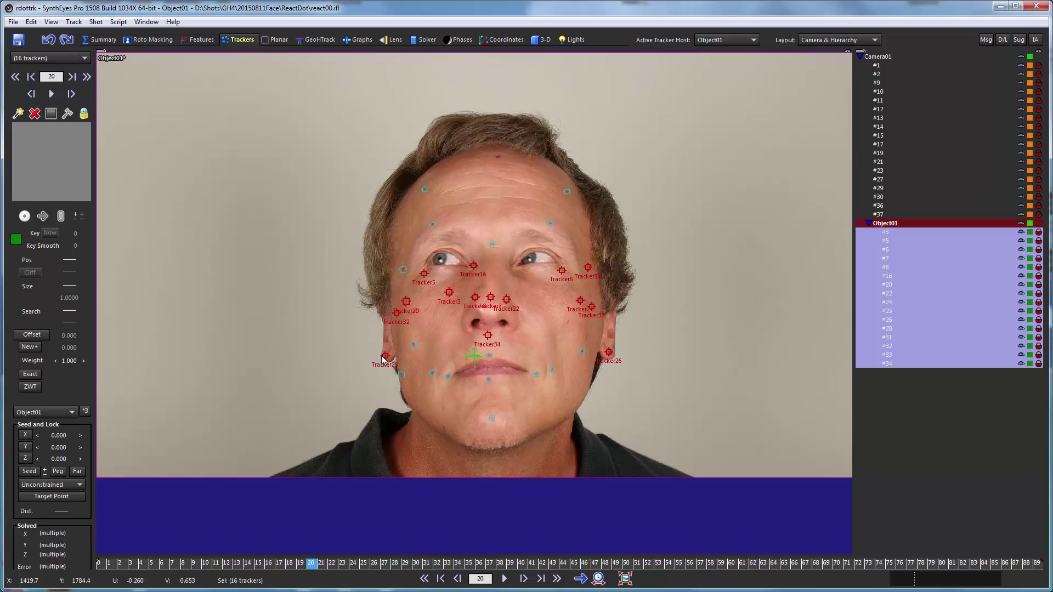
Step: Scrub back and forth through the shot to check the head trackers
drag(377, 566, 484, 559)
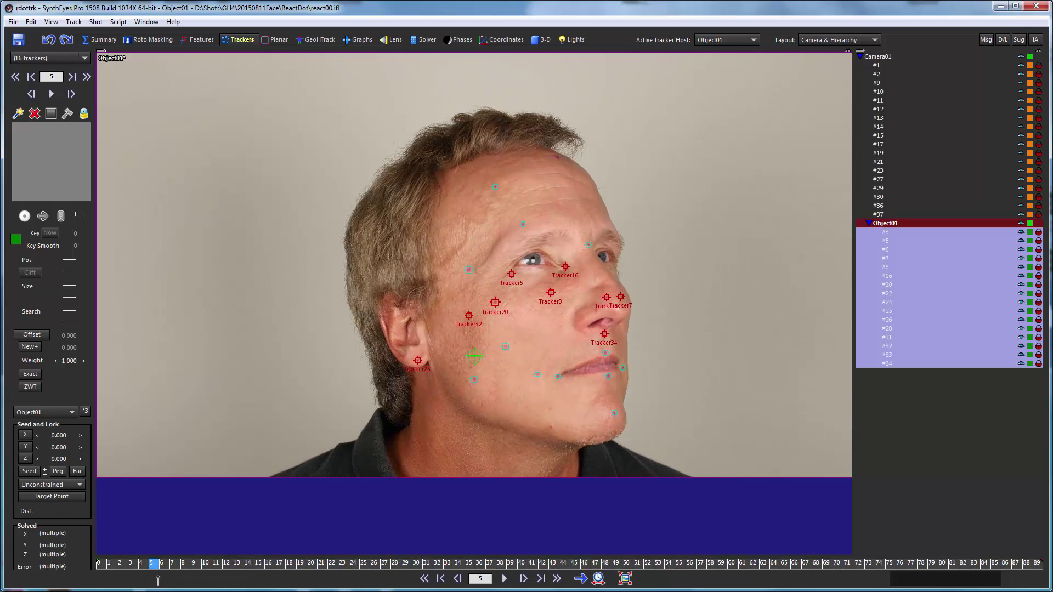
mouse_move(484, 555)
mouse_down()
mouse_move(282, 582)
mouse_move(467, 579)
mouse_up()
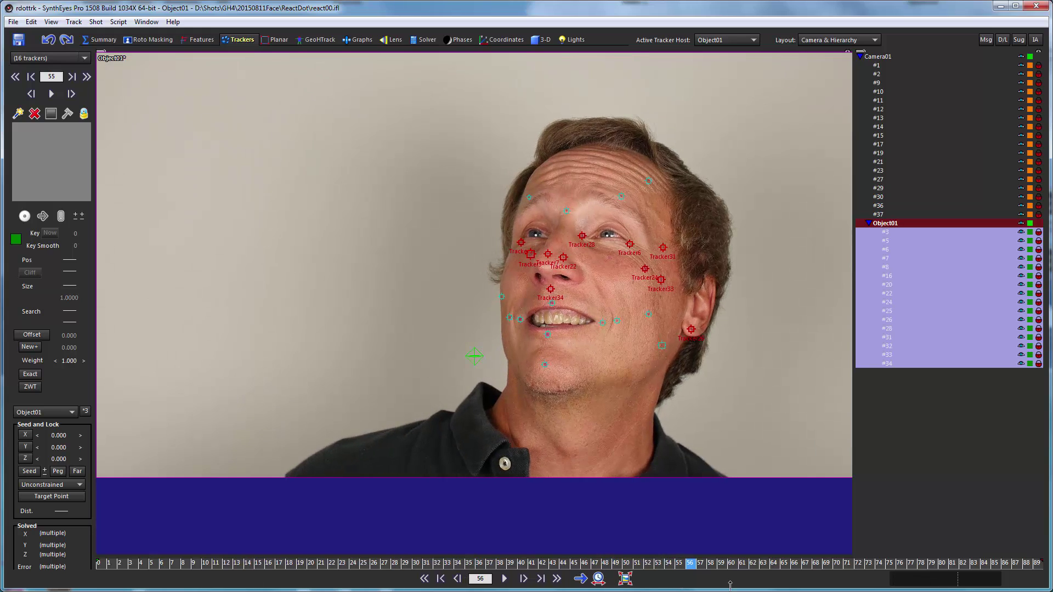
drag(466, 579, 747, 587)
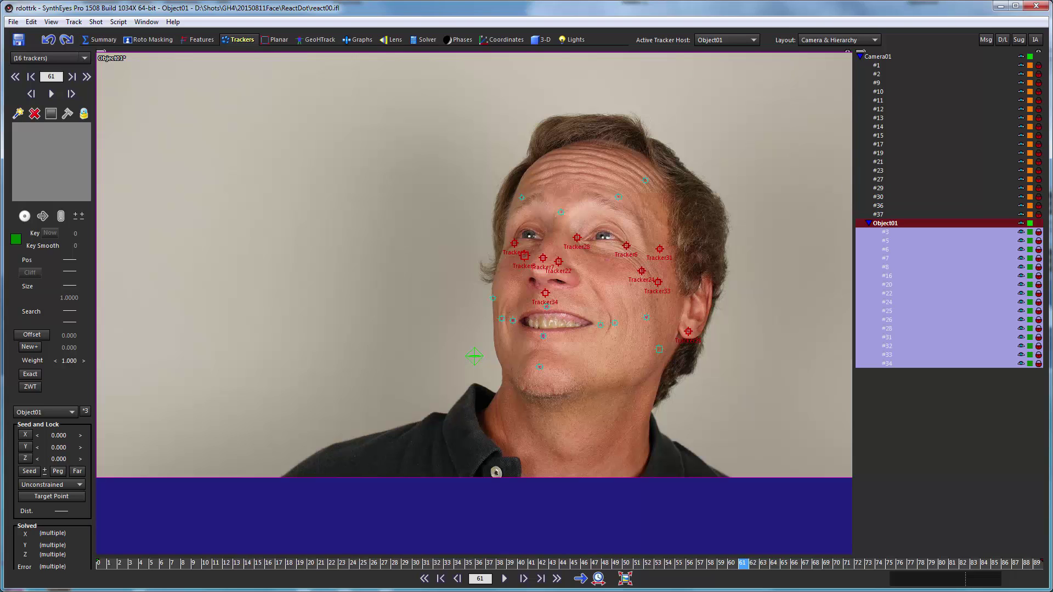
drag(244, 566, 385, 564)
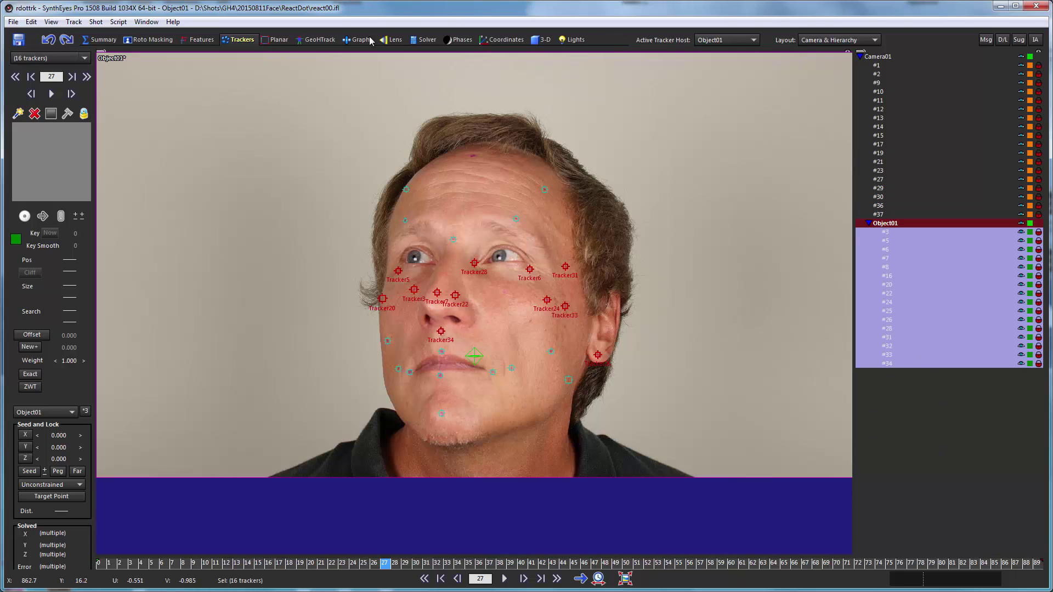
Step: On the Solver panel, set Camera01's solver mode to Disabled and make Object01 active
click(424, 40)
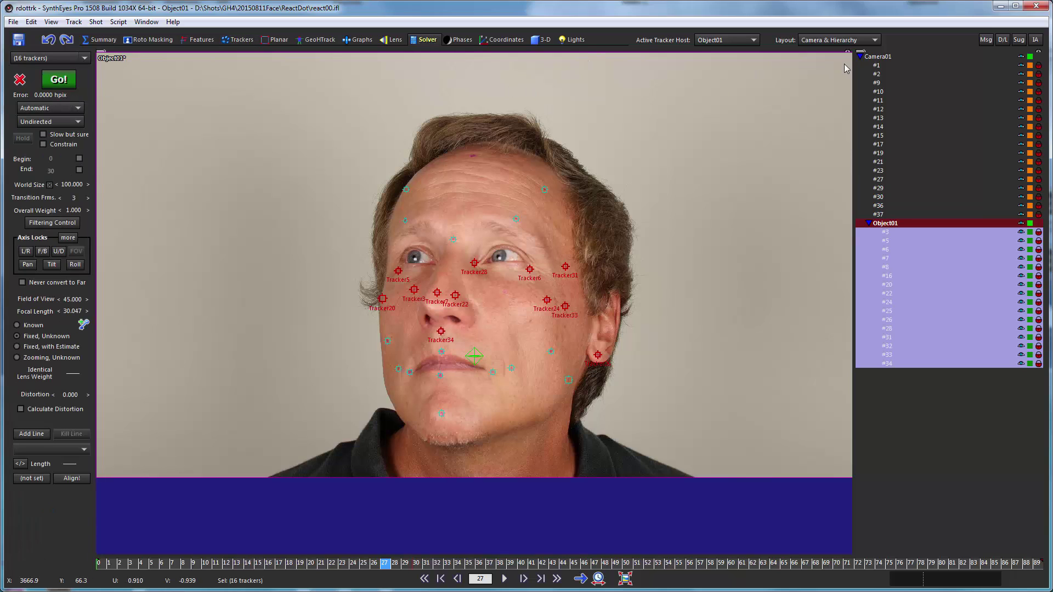
click(878, 65)
click(47, 109)
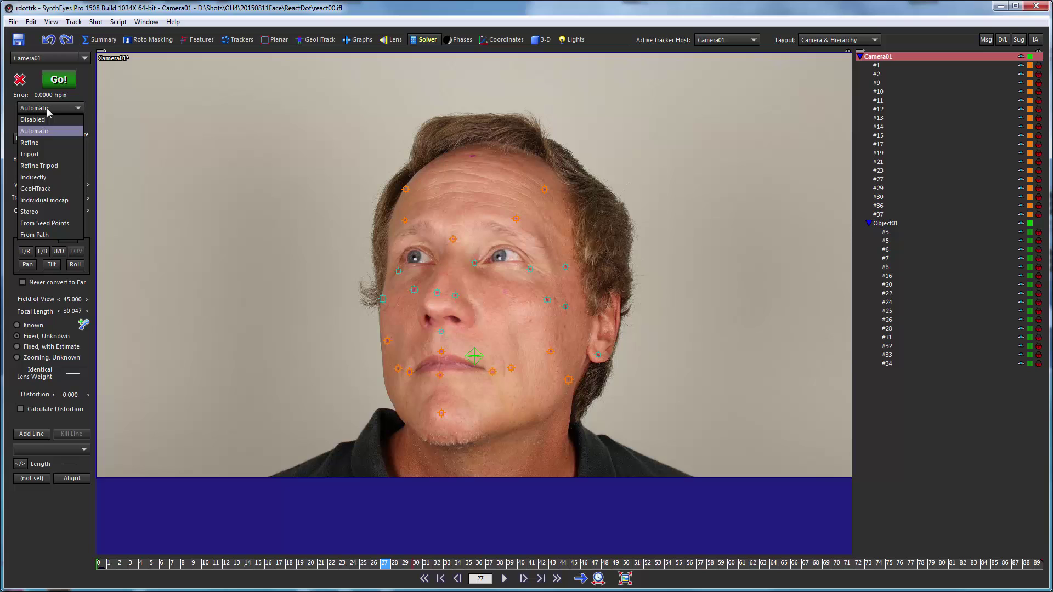
click(34, 120)
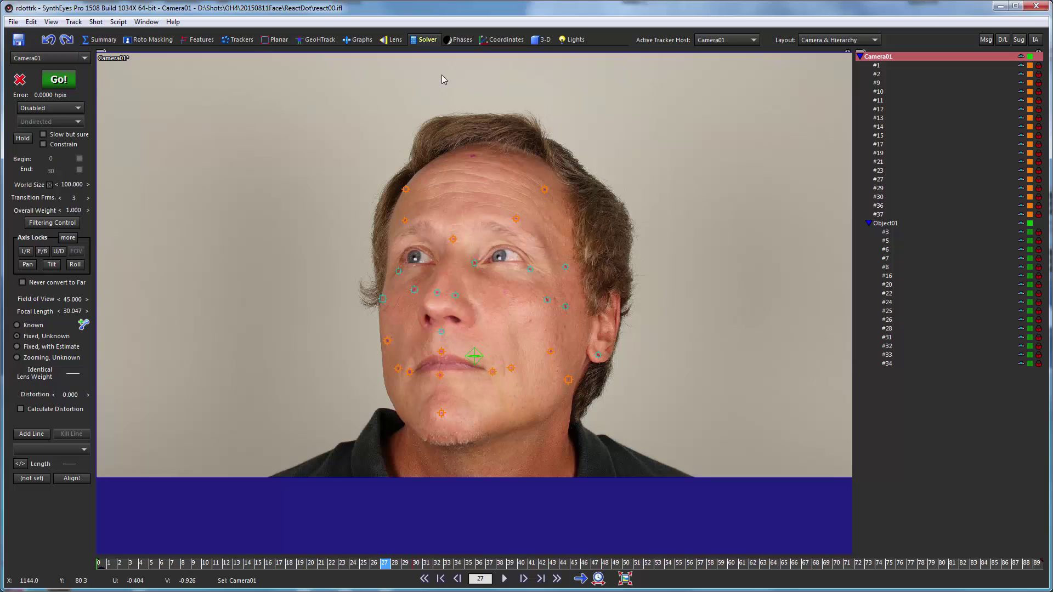
click(882, 223)
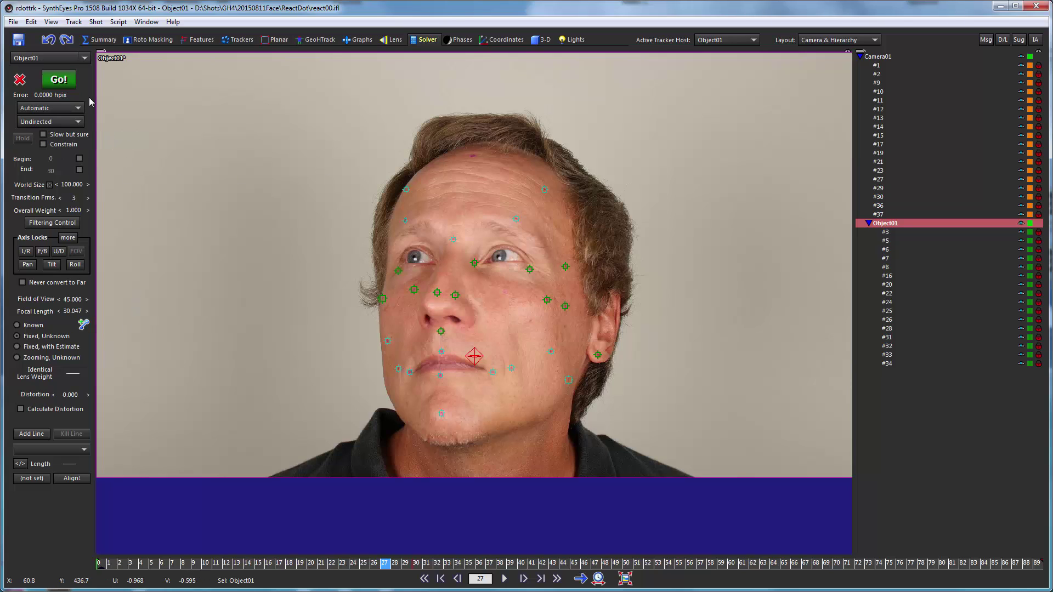
Step: Import the head model OBJ mesh via File > Import > Mesh
click(13, 22)
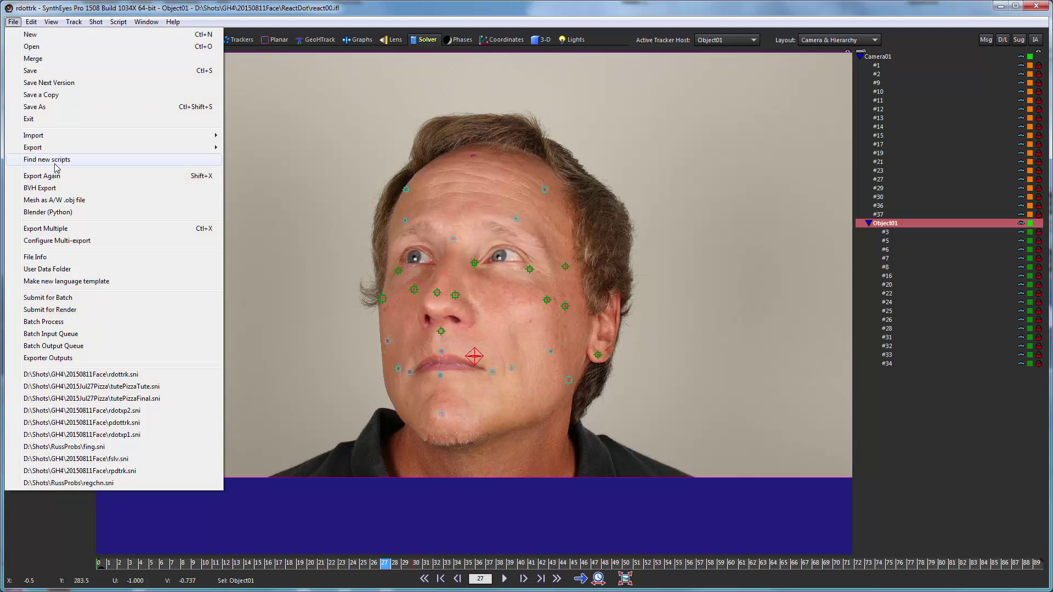
mouse_move(33, 135)
click(301, 146)
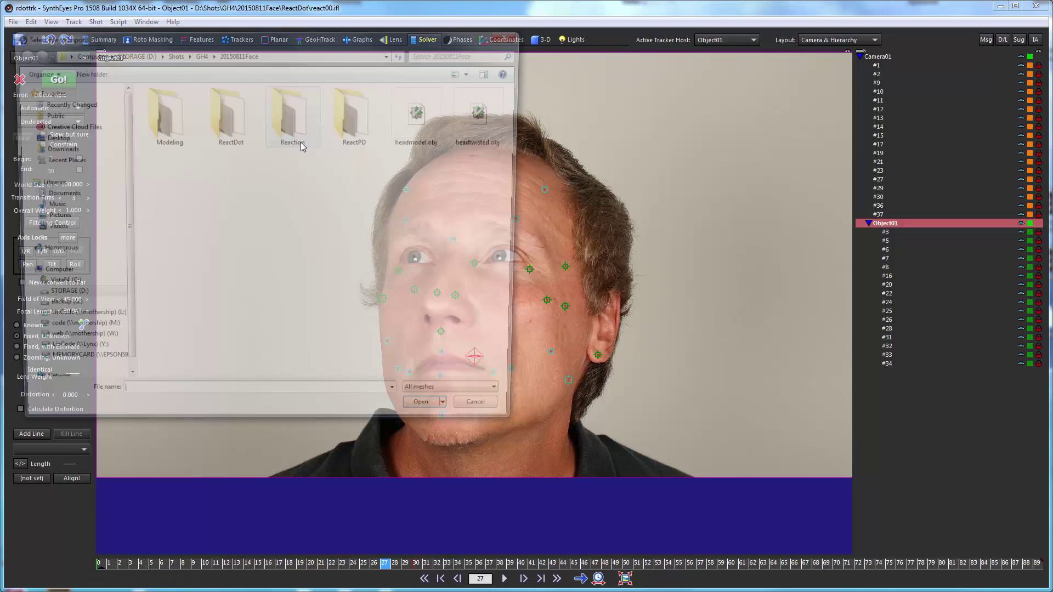
double_click(412, 125)
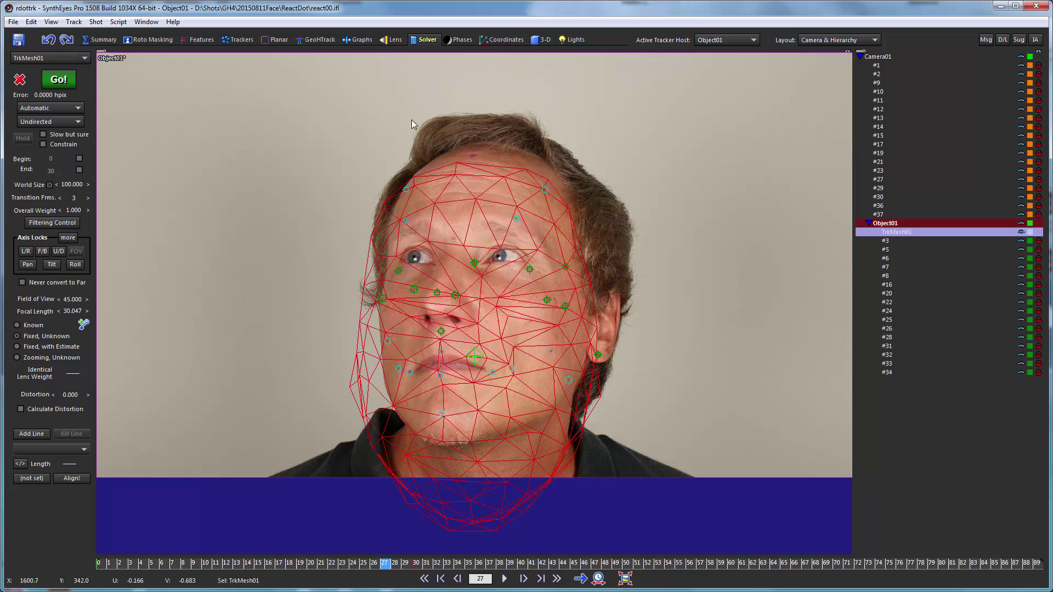
Step: Scale the head mesh to 0.840 and set its Opacity to 0.300
click(543, 40)
click(83, 141)
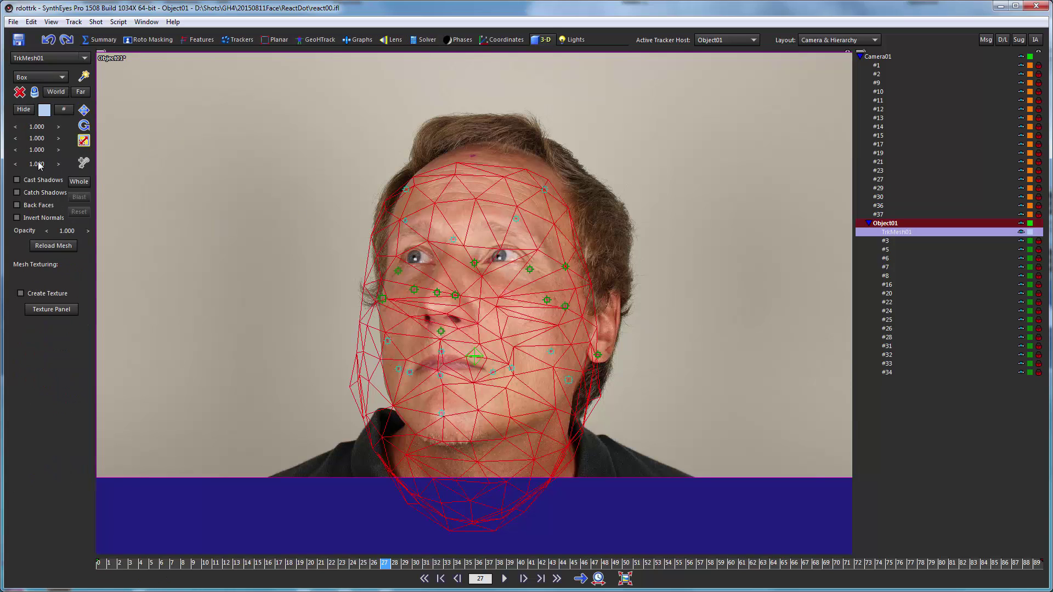
drag(471, 468, 471, 444)
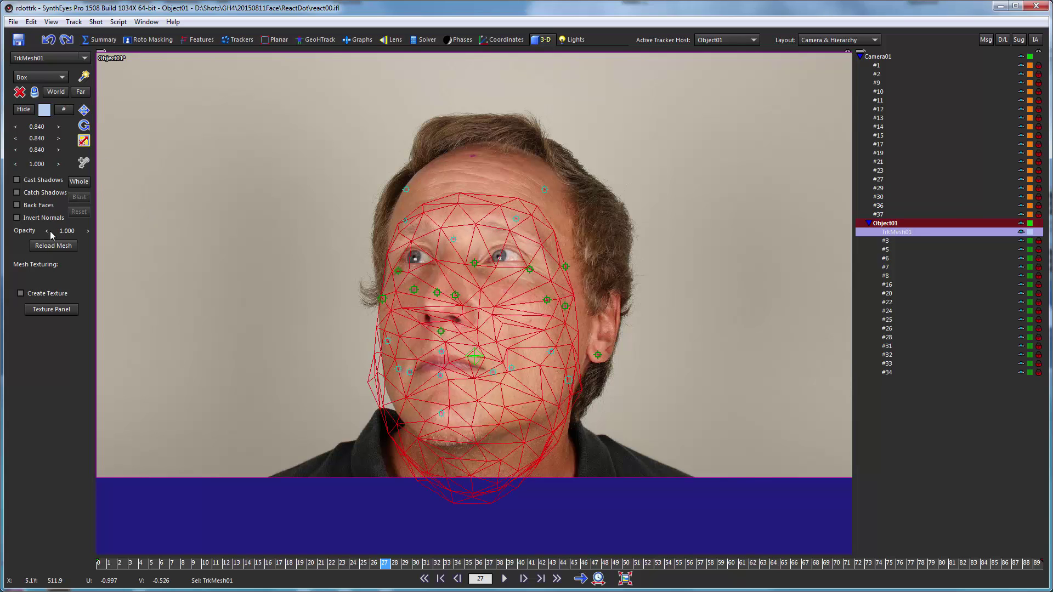
mouse_move(66, 234)
mouse_down()
mouse_move(42, 230)
mouse_move(65, 231)
mouse_up()
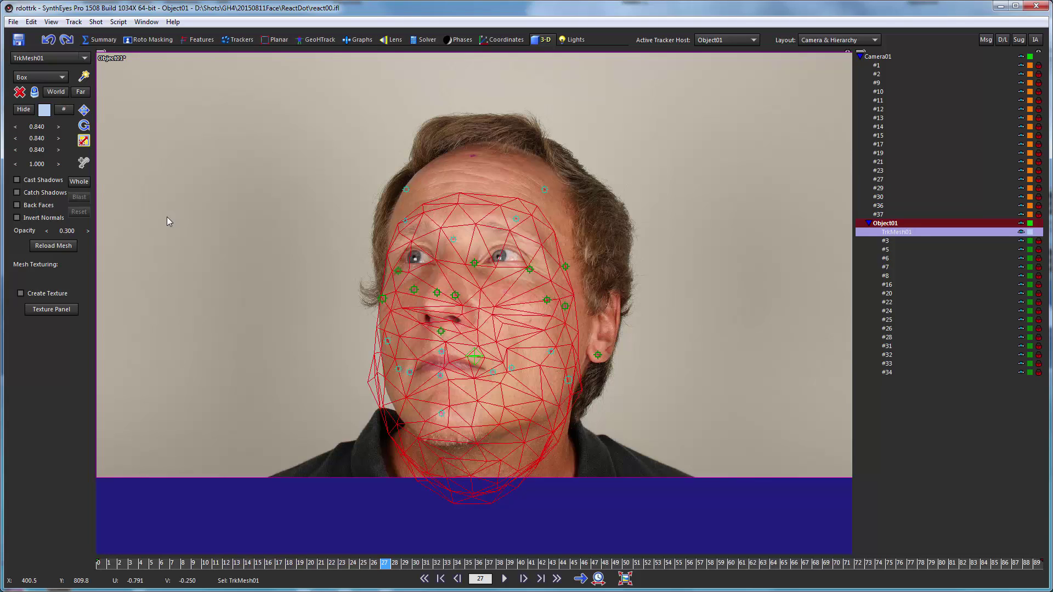
Step: Enter the GeoHTrack room with the perspective view locked to the camera and Object01 selected
click(316, 39)
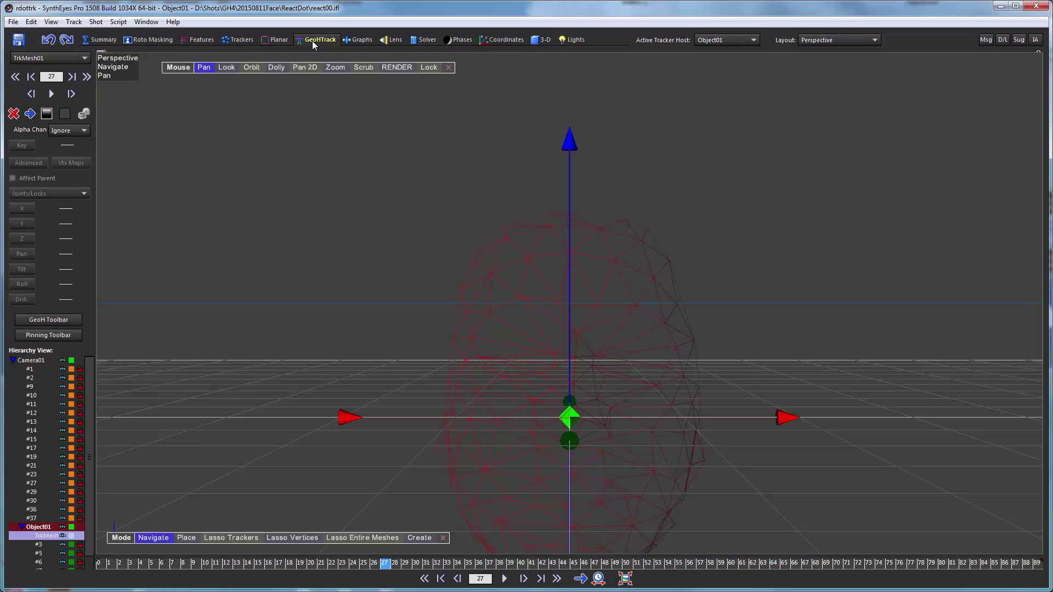
click(434, 68)
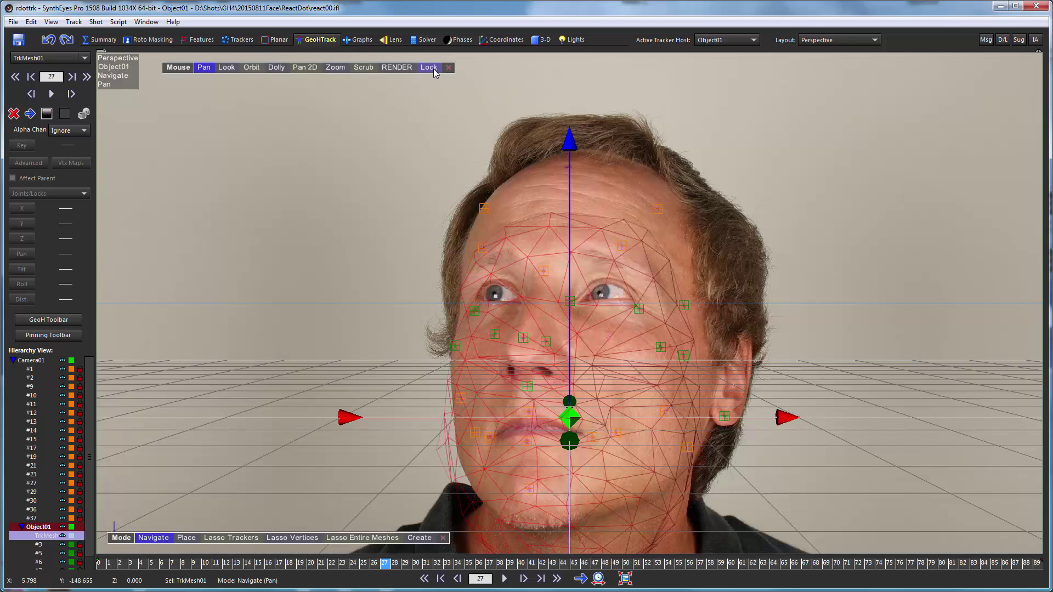
click(37, 528)
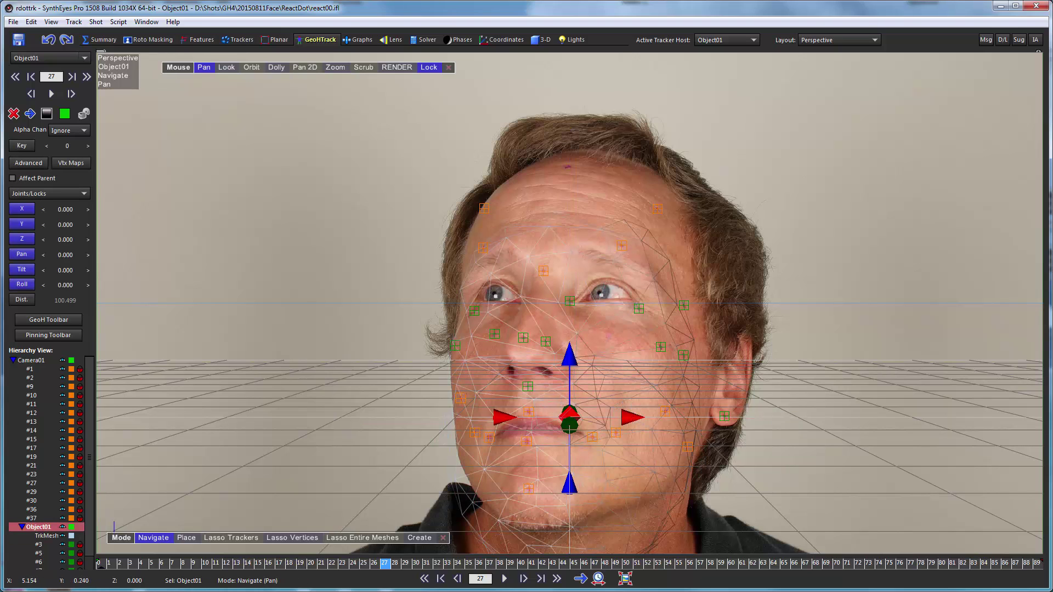
key(l)
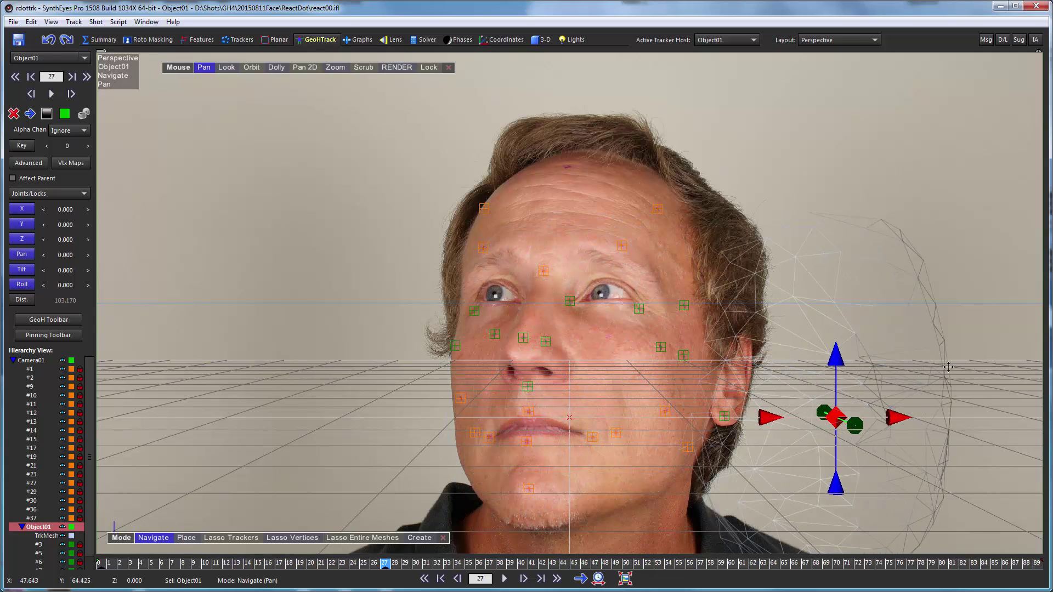
Step: Move the head mesh right of the face and display it solid shaded
drag(636, 420, 964, 348)
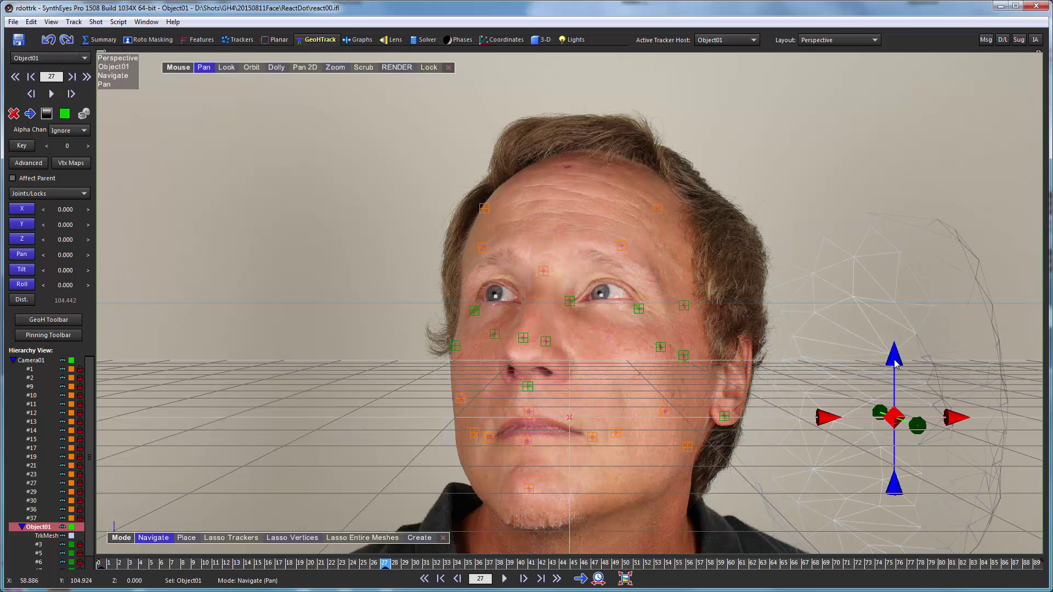
key(l)
drag(898, 330, 896, 297)
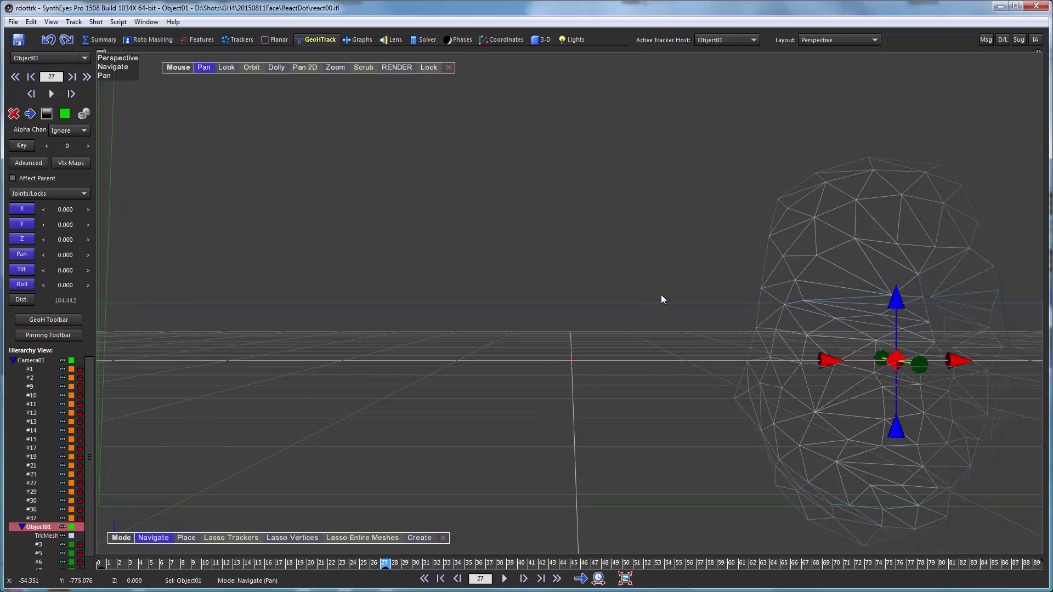
key(w)
key(l)
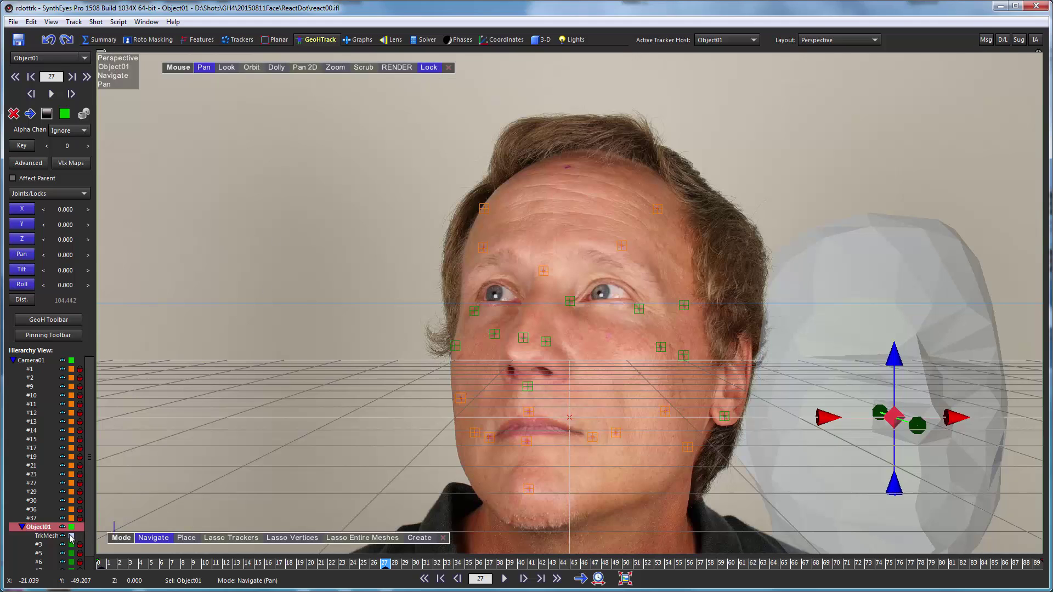
Step: Set the head mesh colour to magenta
click(72, 537)
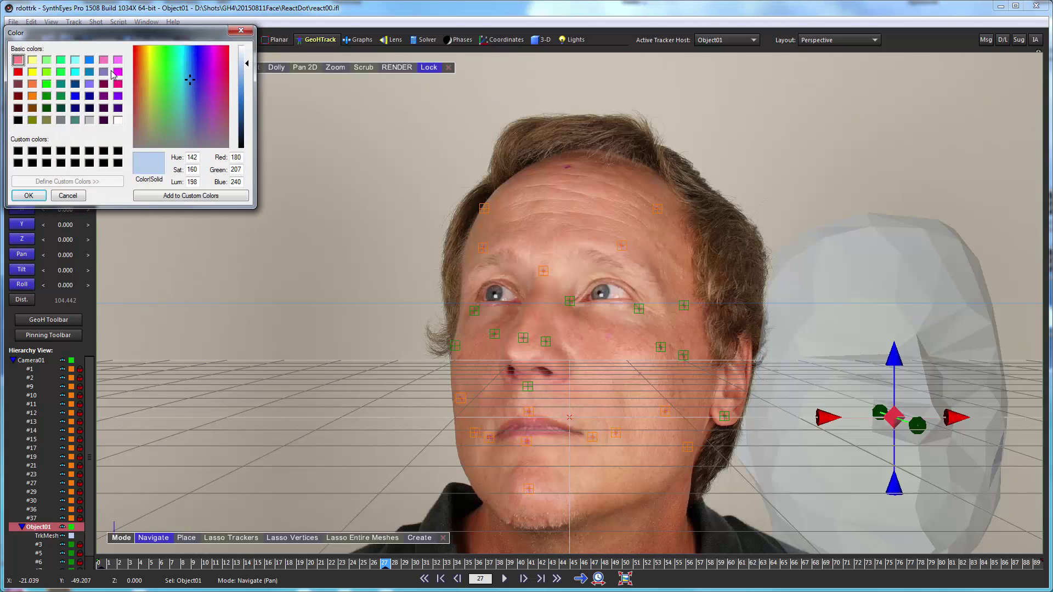
click(116, 72)
click(28, 198)
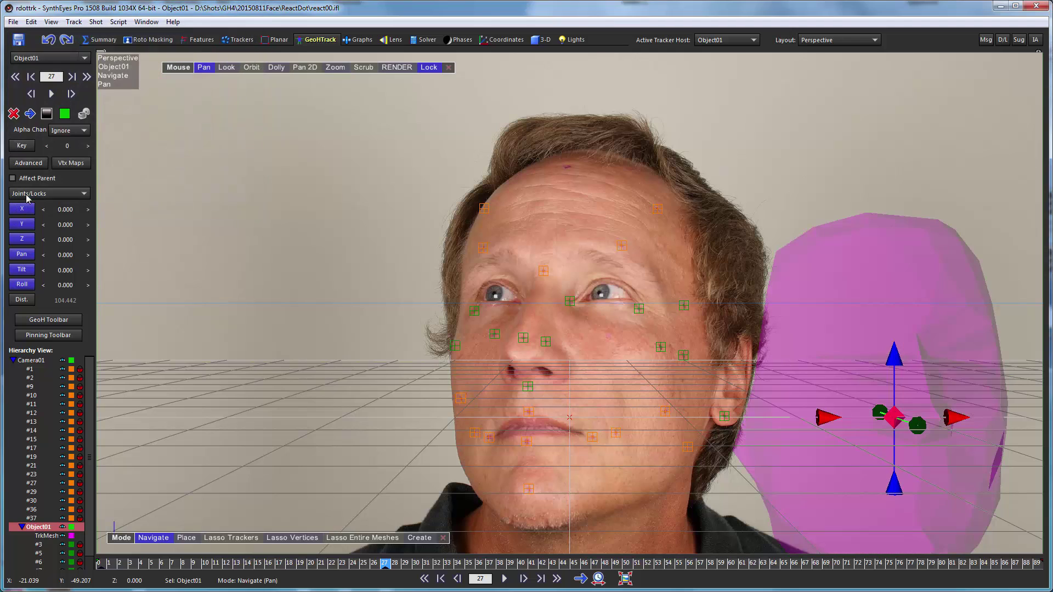
Step: Turn on View > Outline Meshes and go to frame 19
right_click(370, 135)
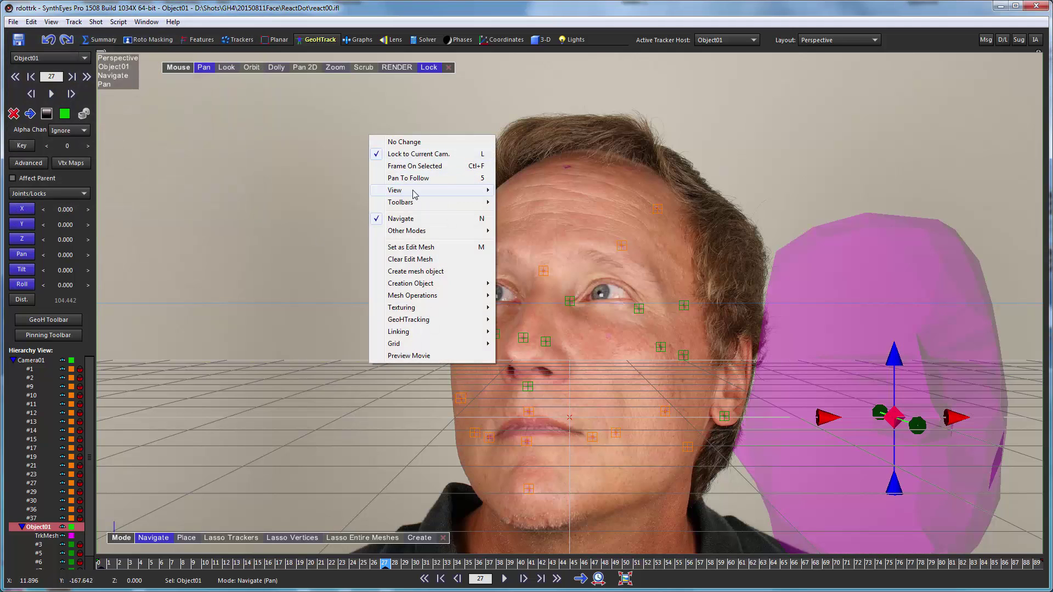
mouse_move(397, 191)
click(536, 421)
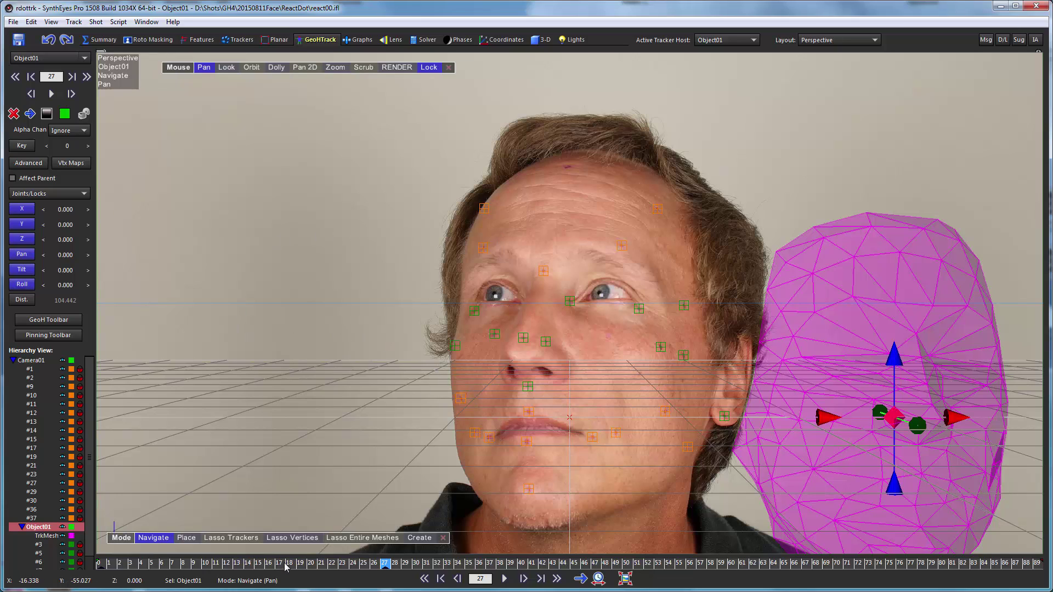
drag(325, 570, 301, 566)
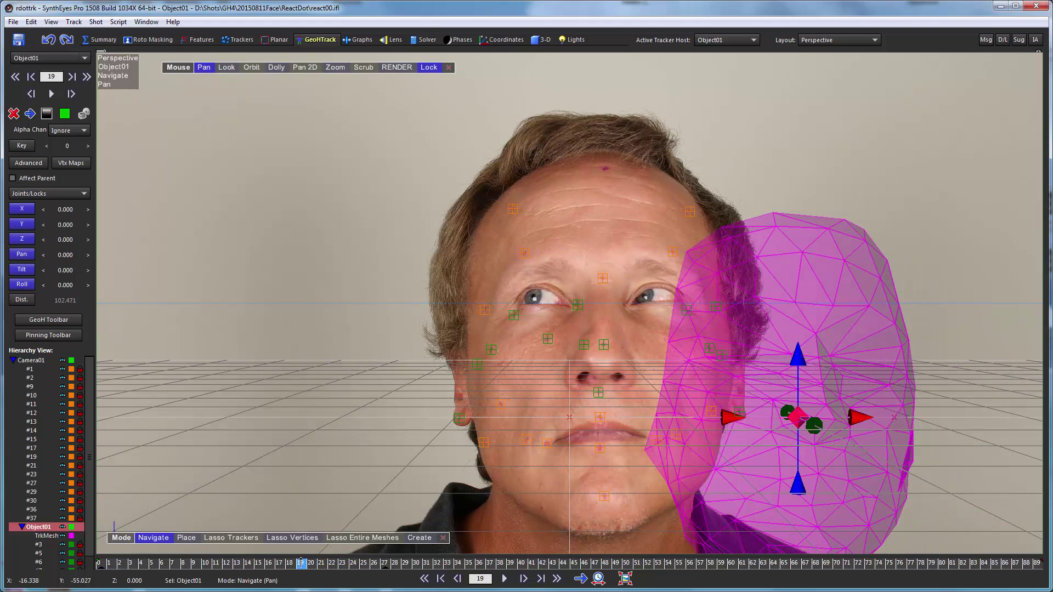
Step: Using the Pinning Toolbar's Create/edit pins, pin the head mesh onto both ears
click(49, 336)
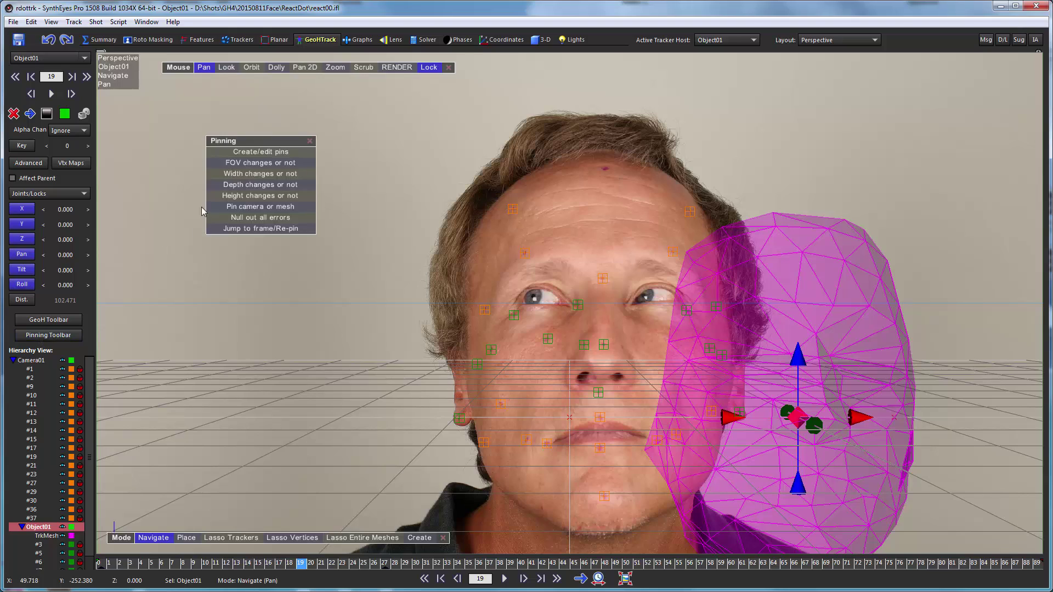
click(251, 150)
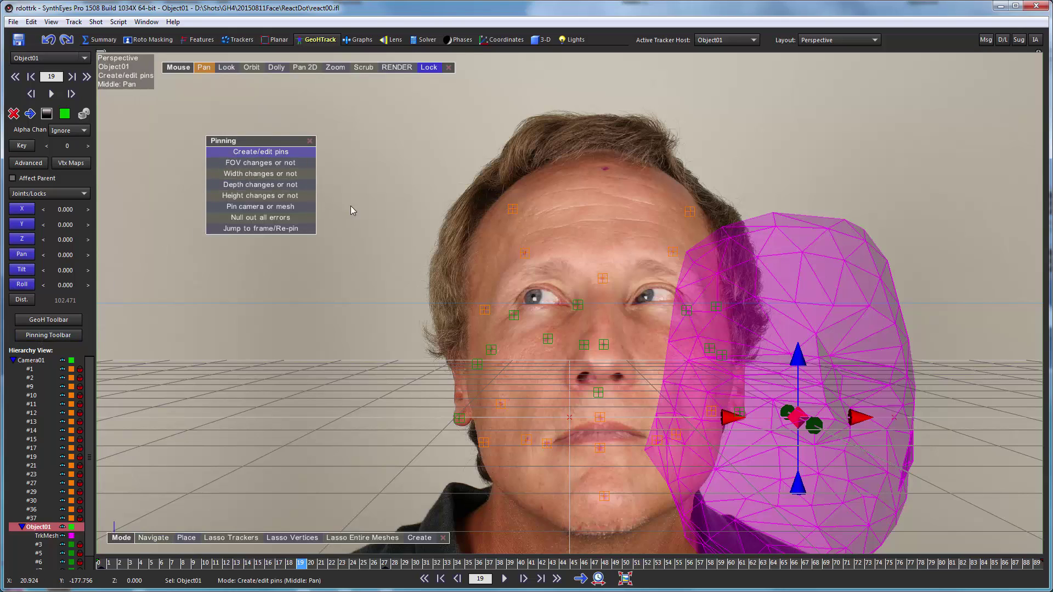
click(647, 453)
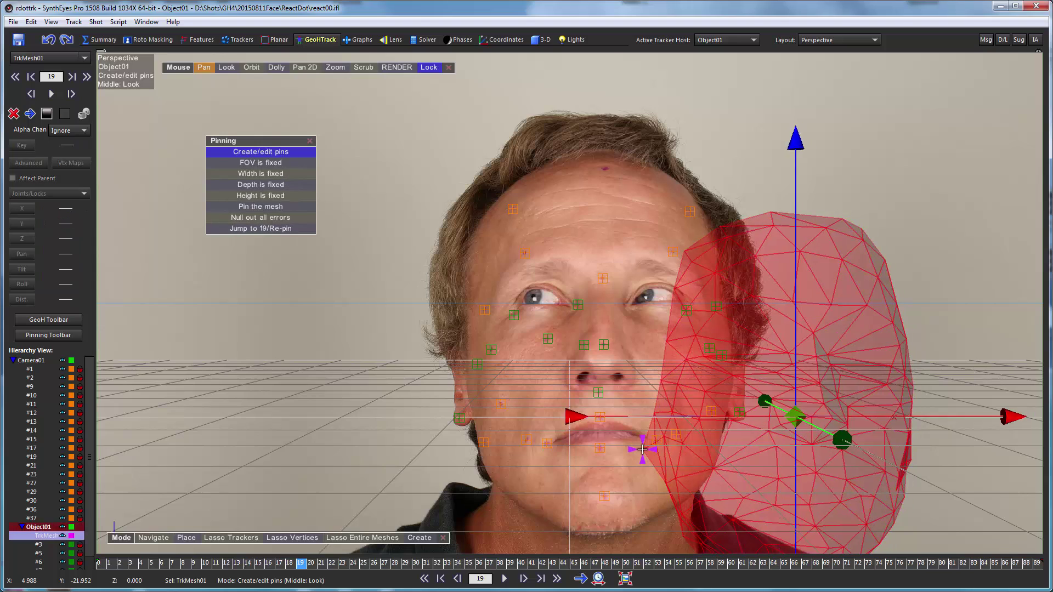
drag(647, 454, 461, 417)
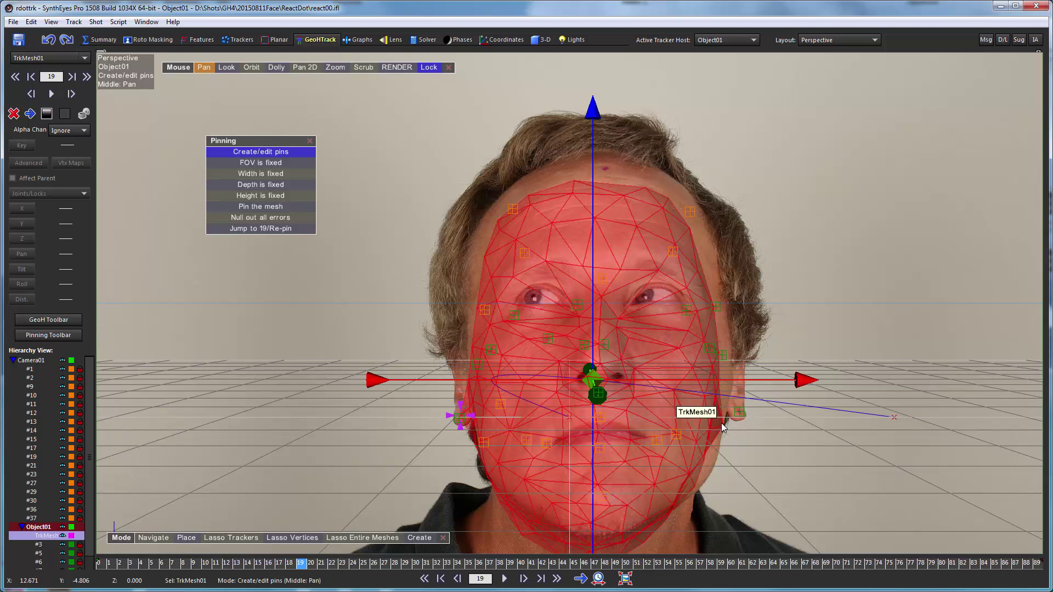
drag(722, 423, 738, 409)
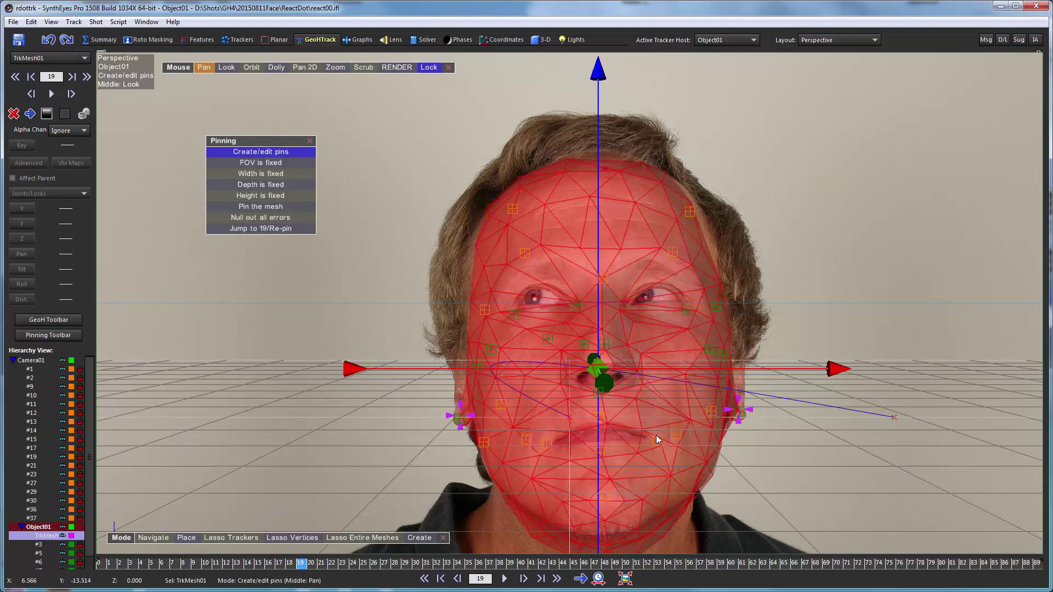
scroll(653, 420, up, 5)
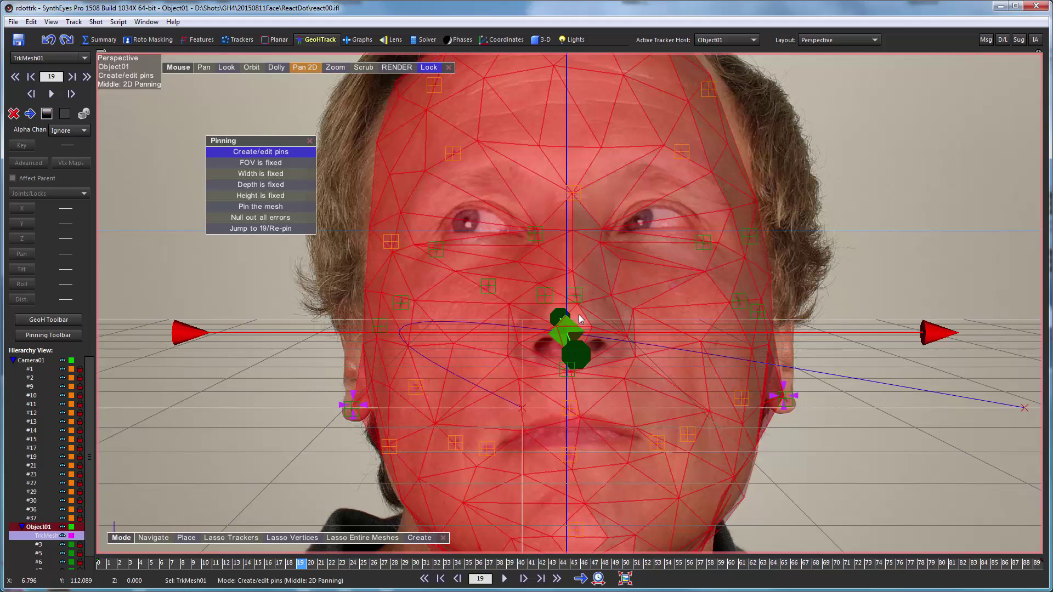
Step: Pin the nose with FOV changes enabled and the chin, then reset to Pan
drag(579, 315, 572, 306)
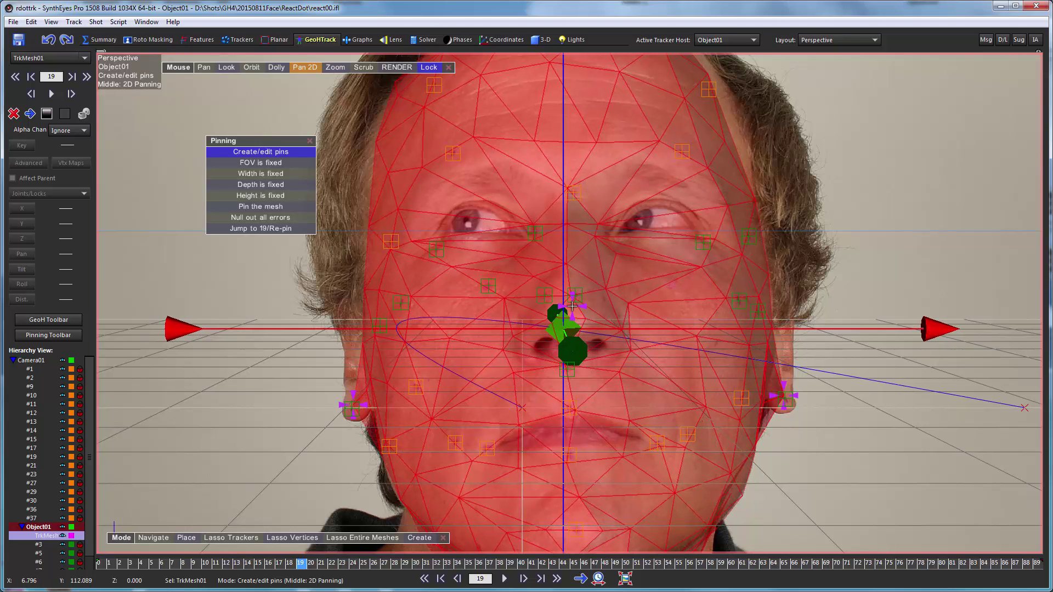
click(262, 163)
drag(583, 308, 578, 310)
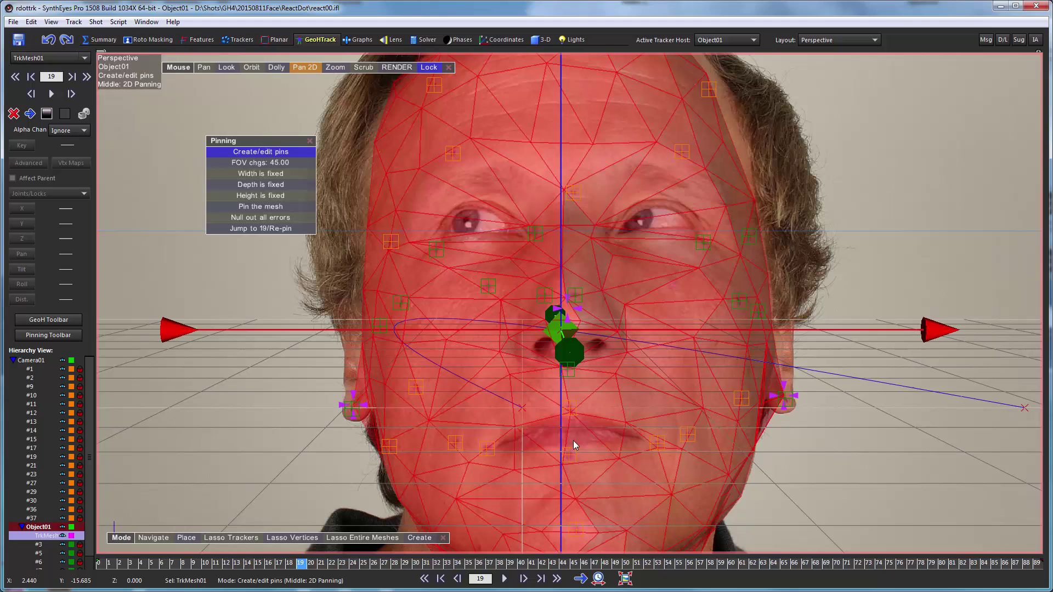
middle_drag(567, 447, 548, 320)
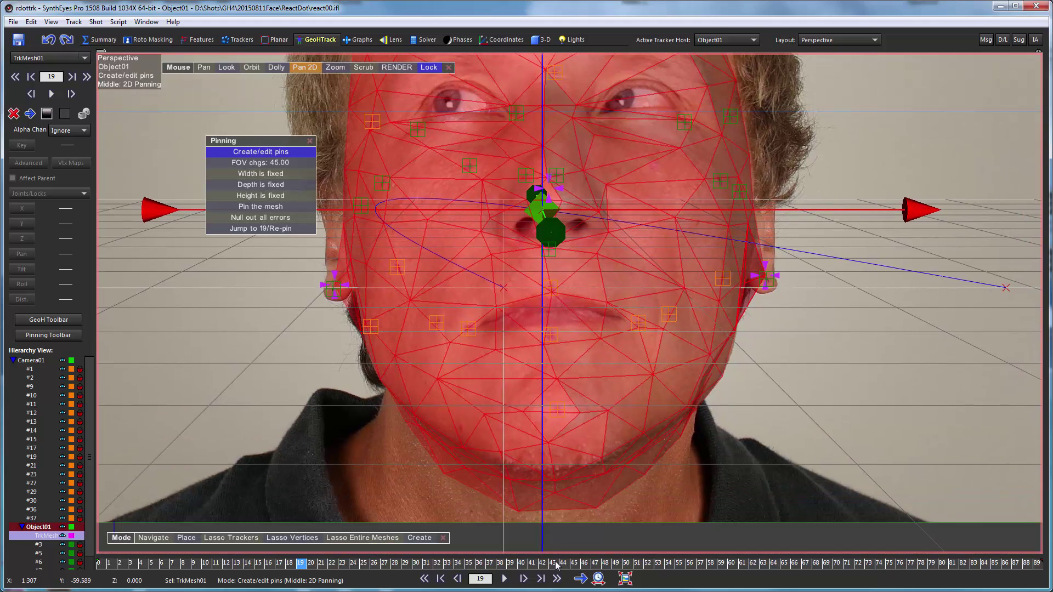
drag(553, 449, 552, 441)
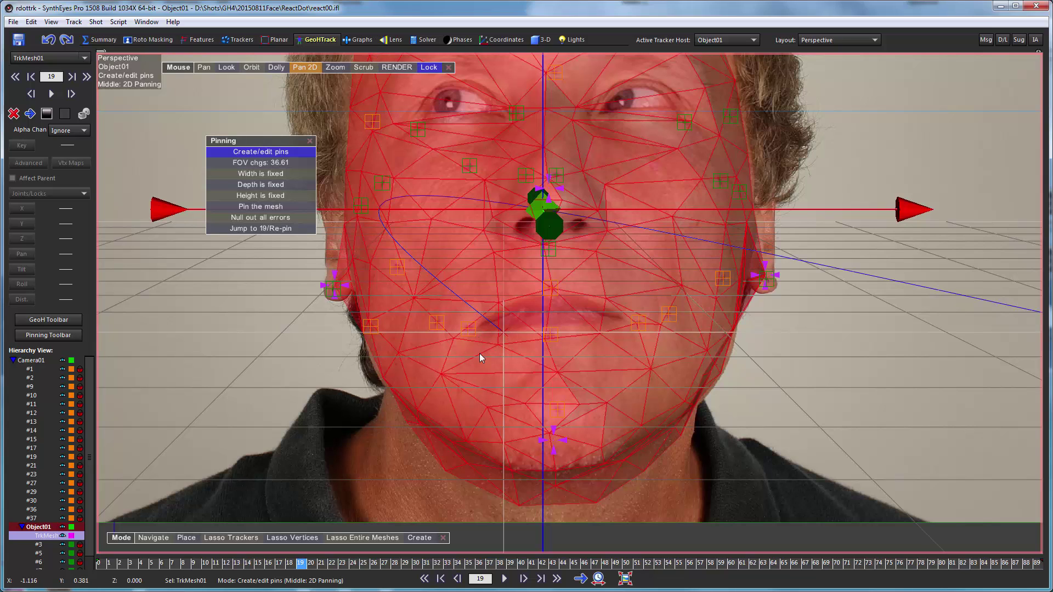
click(304, 69)
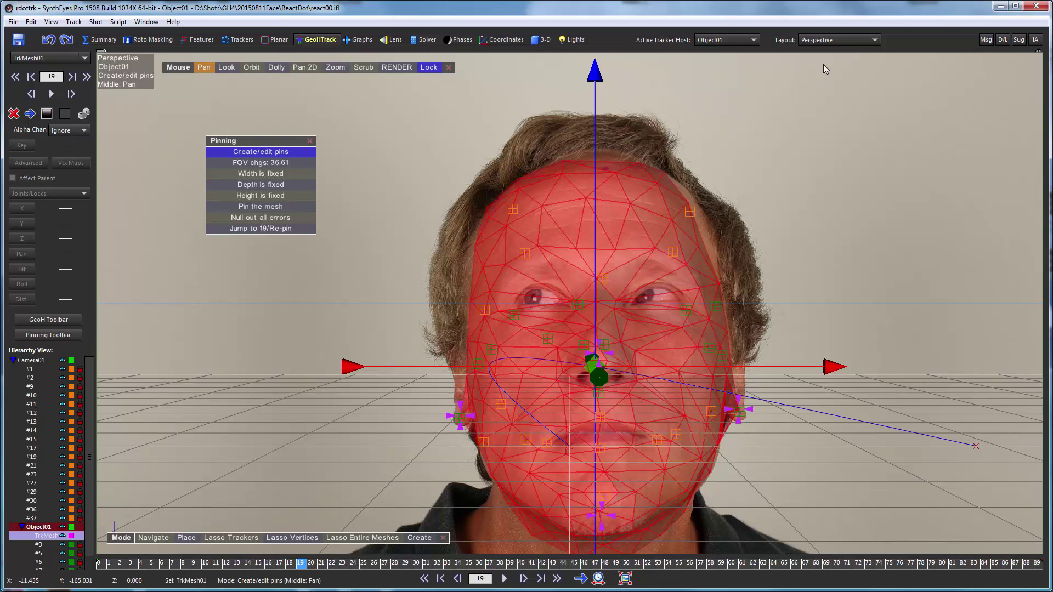
Step: Use Perspective & Hierarchy layout and drop all Object01 trackers onto the head mesh
click(827, 40)
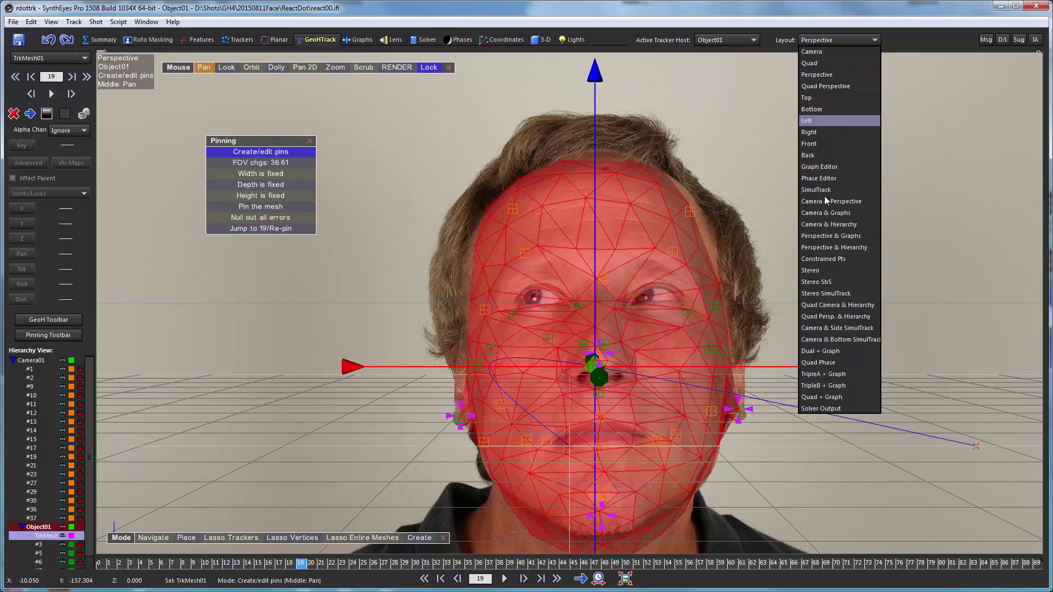
click(820, 251)
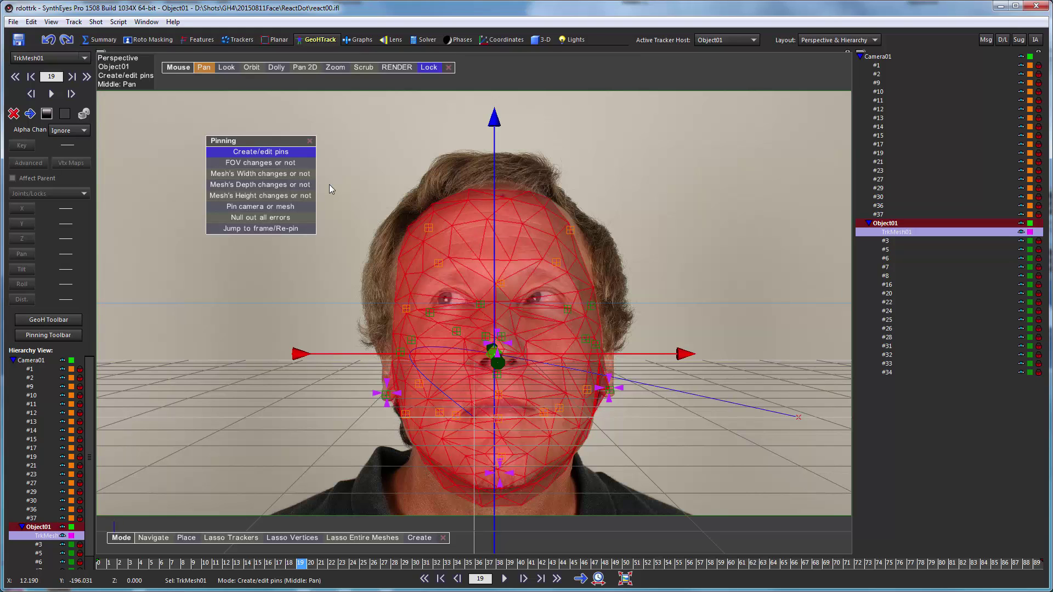
key(ctrl+a)
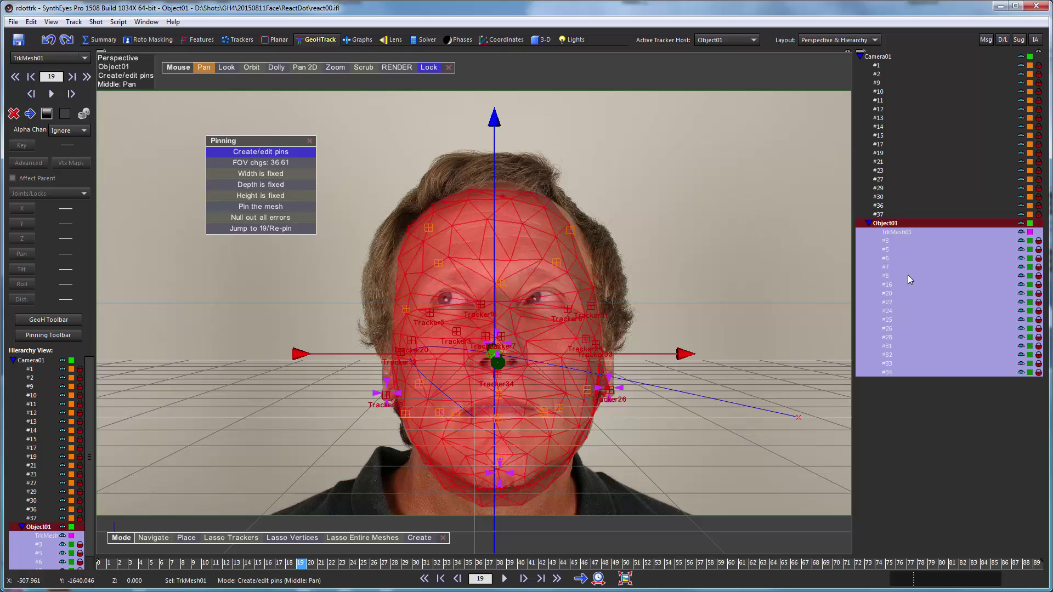
click(72, 24)
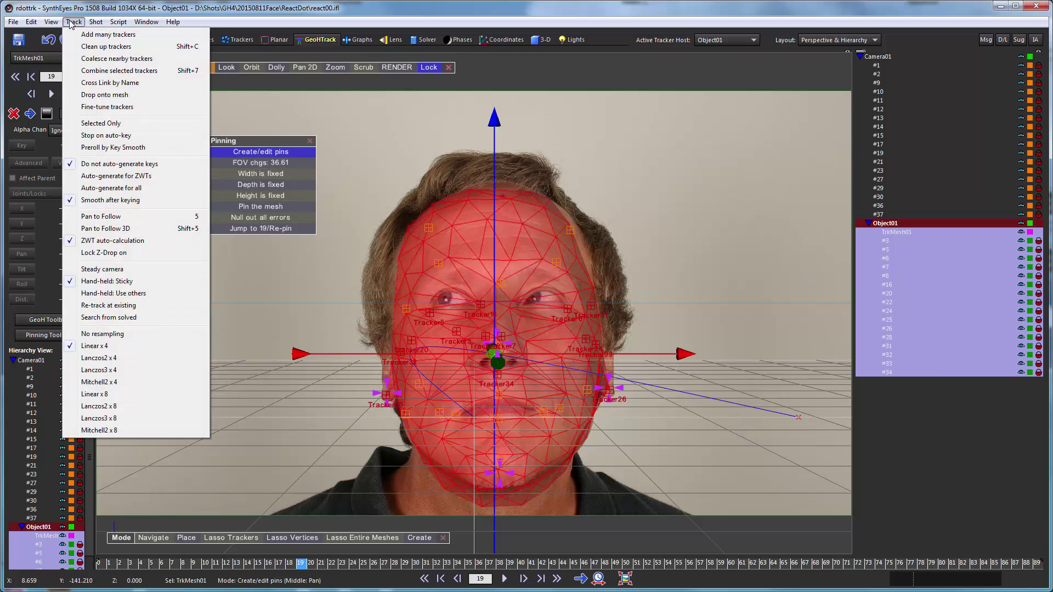
click(92, 96)
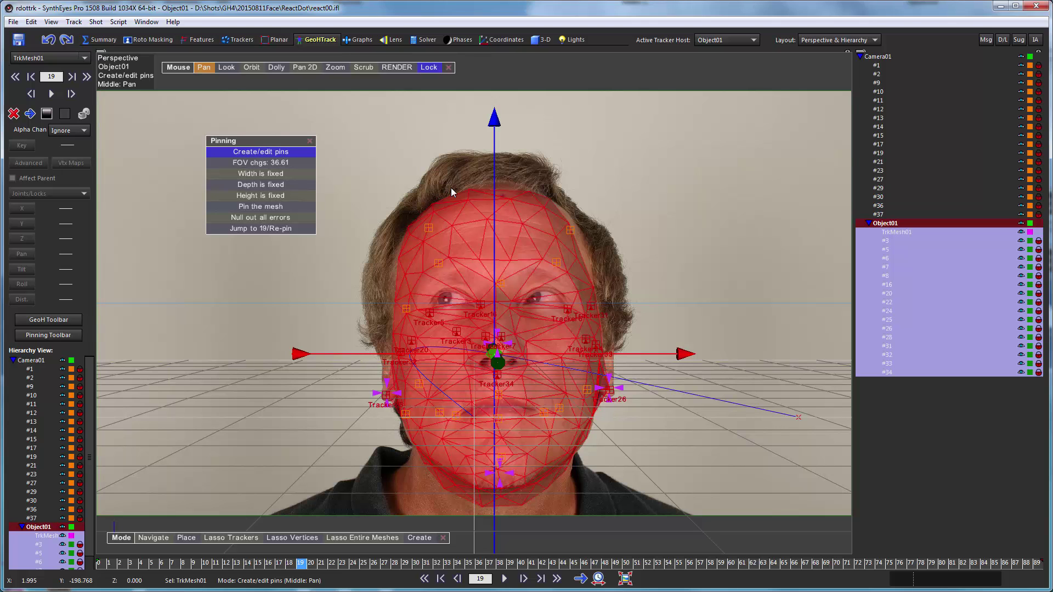
scroll(572, 211, up, 3)
scroll(571, 174, up, 3)
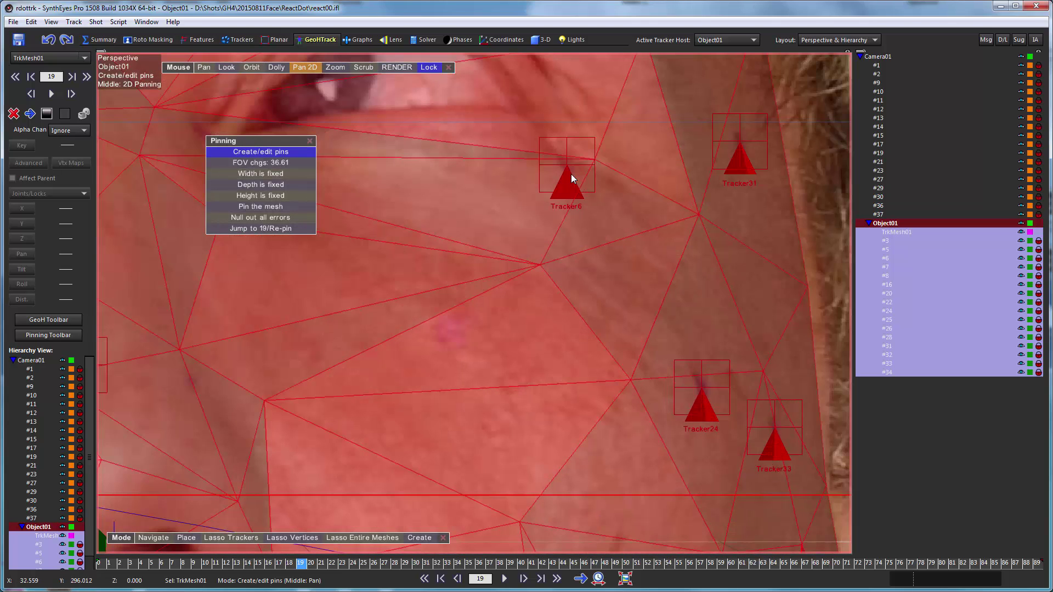
click(314, 67)
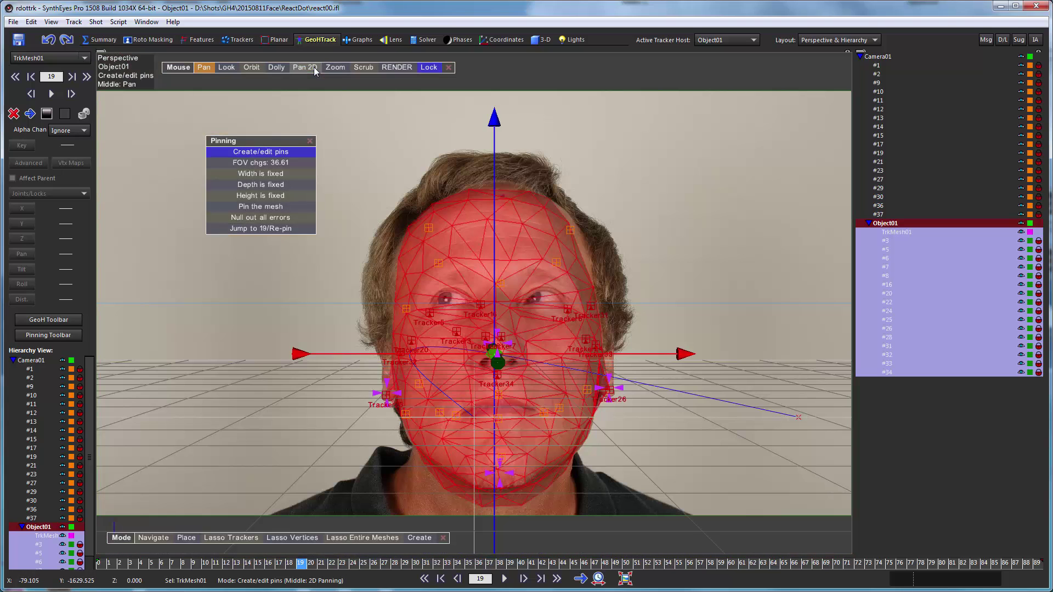
Step: Orbit the 3D view to see the pinned head mesh obliquely and frontally
click(251, 67)
mouse_move(262, 83)
mouse_down()
mouse_move(583, 150)
mouse_move(164, 150)
mouse_up()
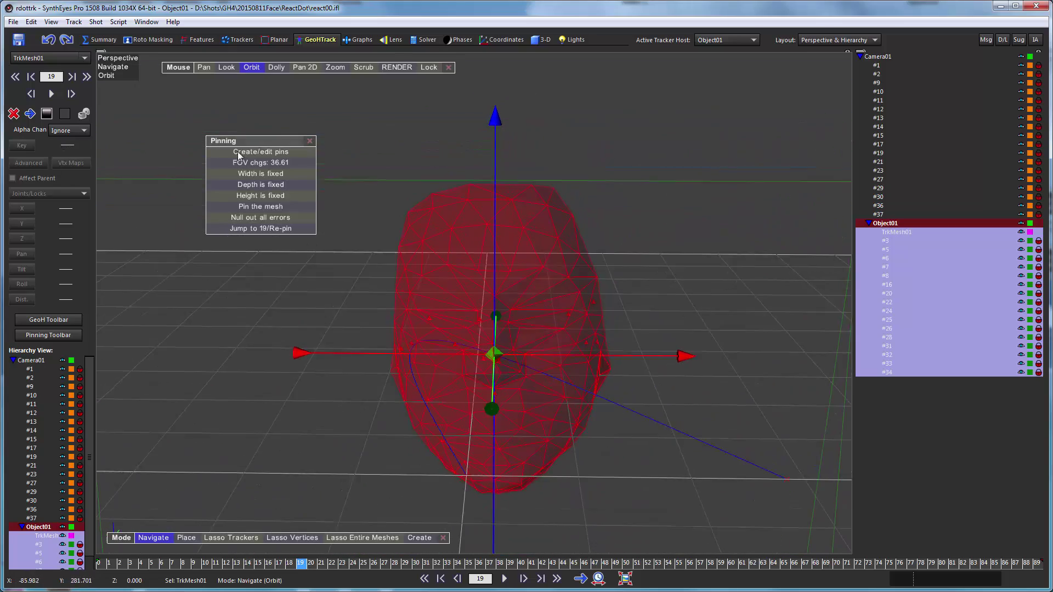
drag(166, 151, 281, 70)
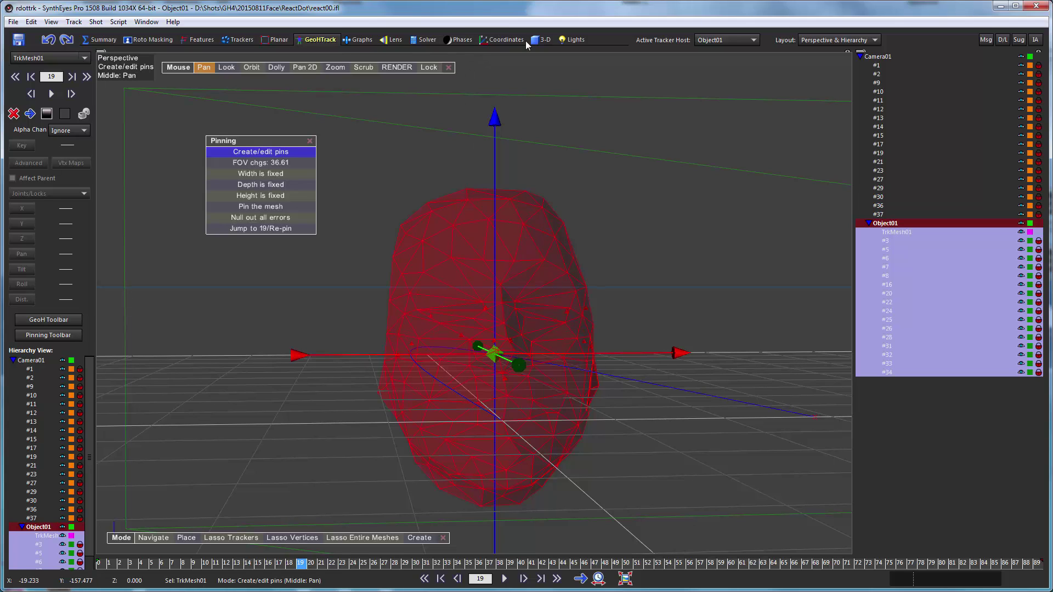
Step: Check Tracker6 and Tracker16 seed coordinates, then relock the view to the camera
click(484, 41)
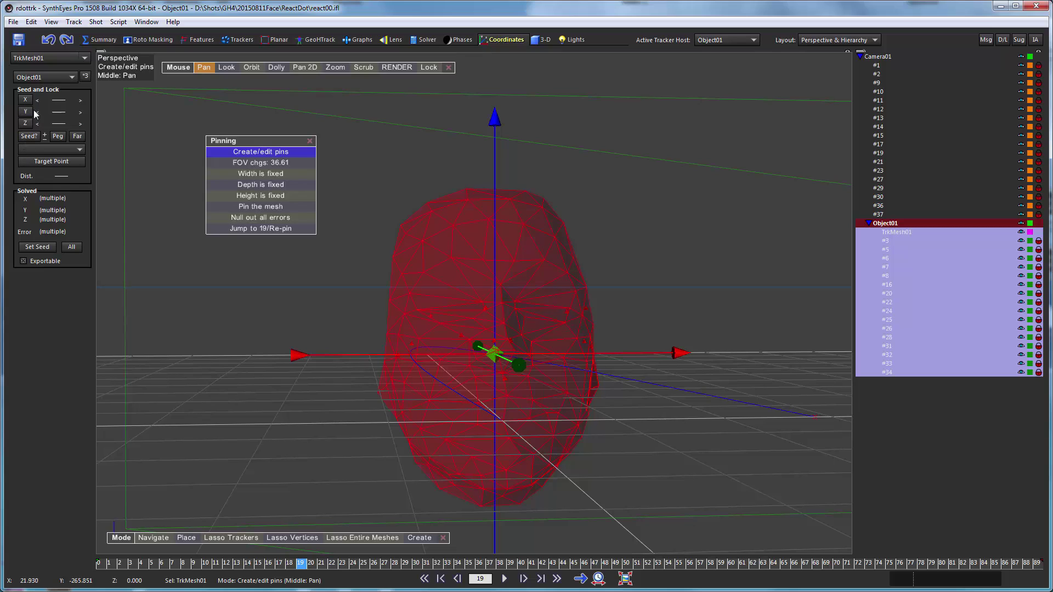
click(919, 401)
click(897, 258)
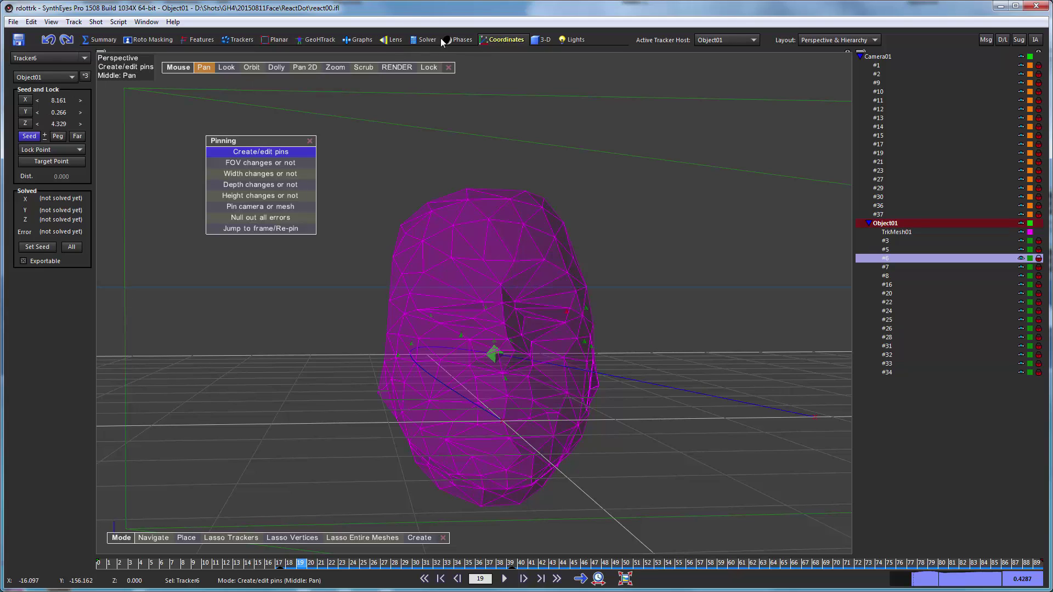
click(917, 302)
click(928, 360)
click(926, 284)
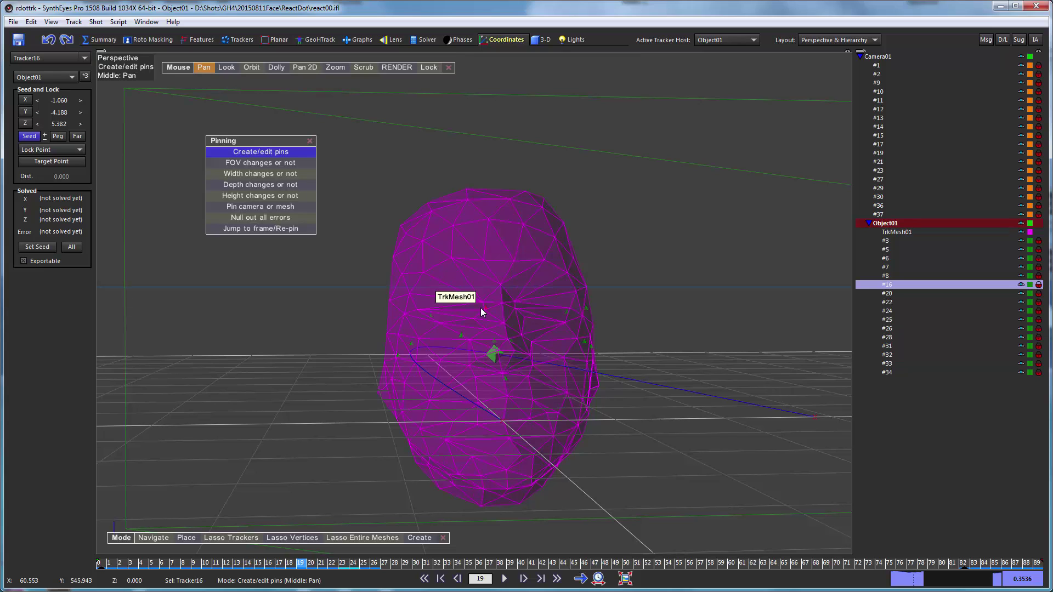
click(428, 68)
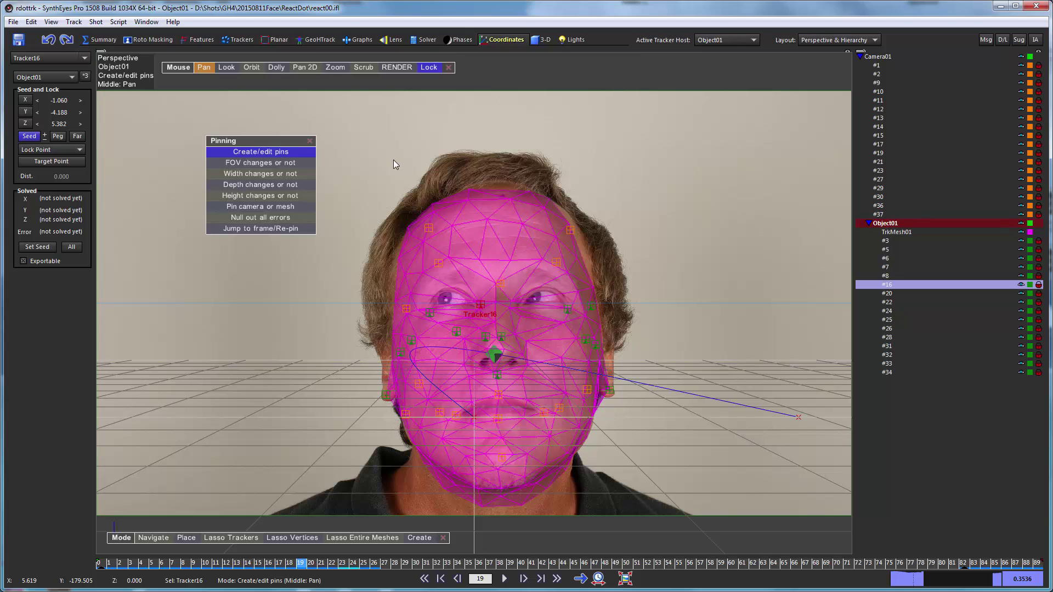
Step: Solve Object01's head track to about 4.2 hpix error and scrub frames to check it
click(434, 39)
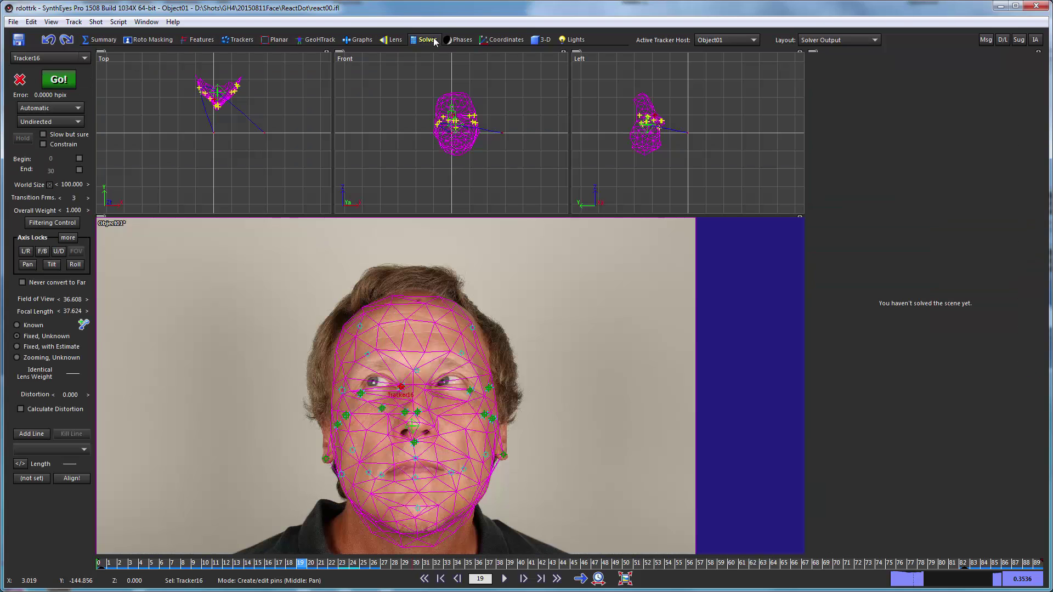
click(59, 79)
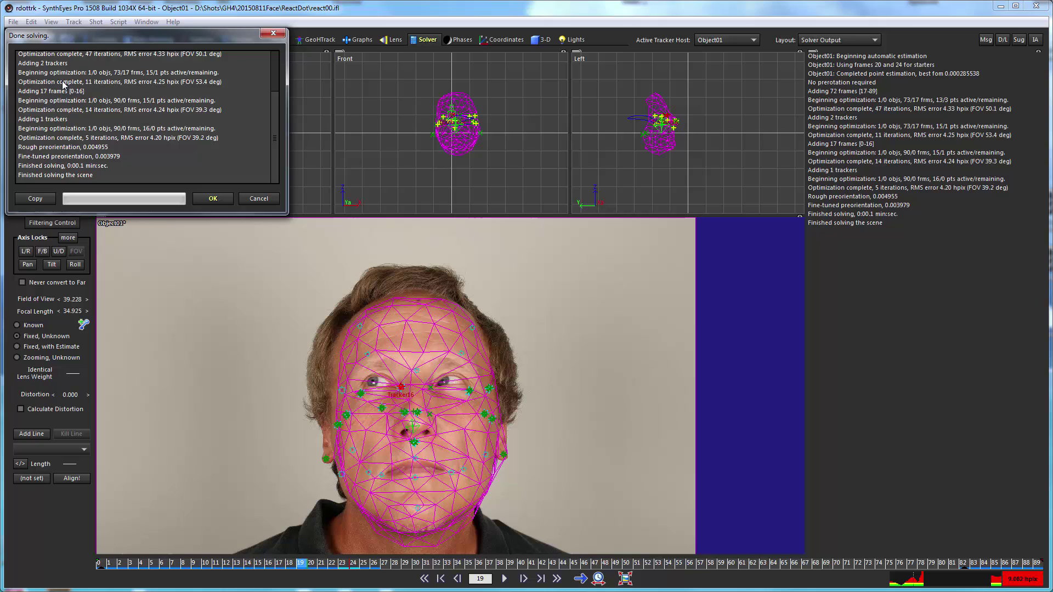
click(212, 199)
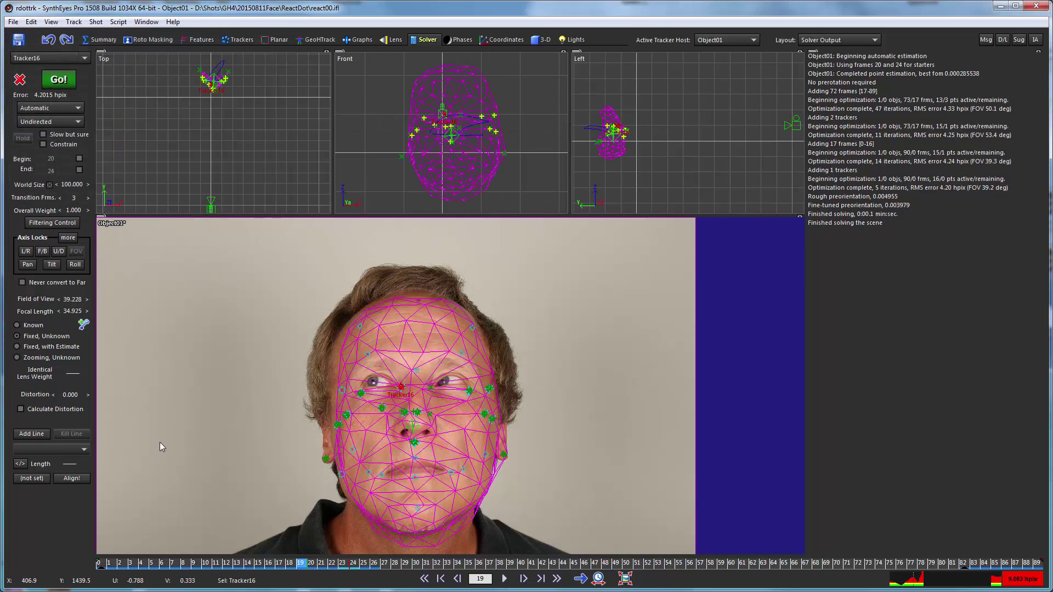
mouse_move(174, 568)
mouse_down()
mouse_move(531, 558)
mouse_move(219, 550)
mouse_move(584, 557)
mouse_up()
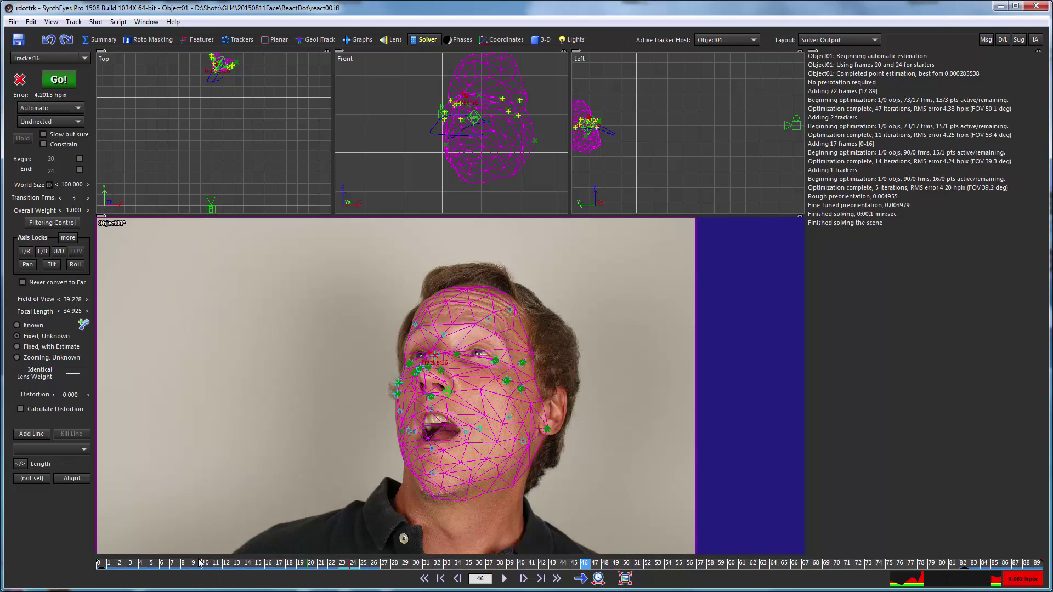
key(space)
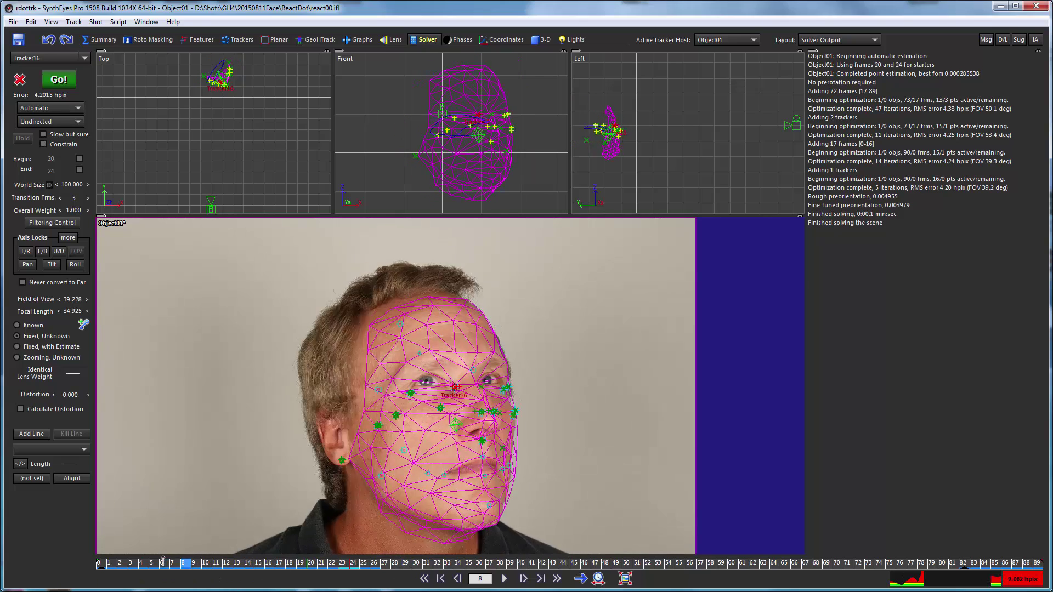
click(227, 564)
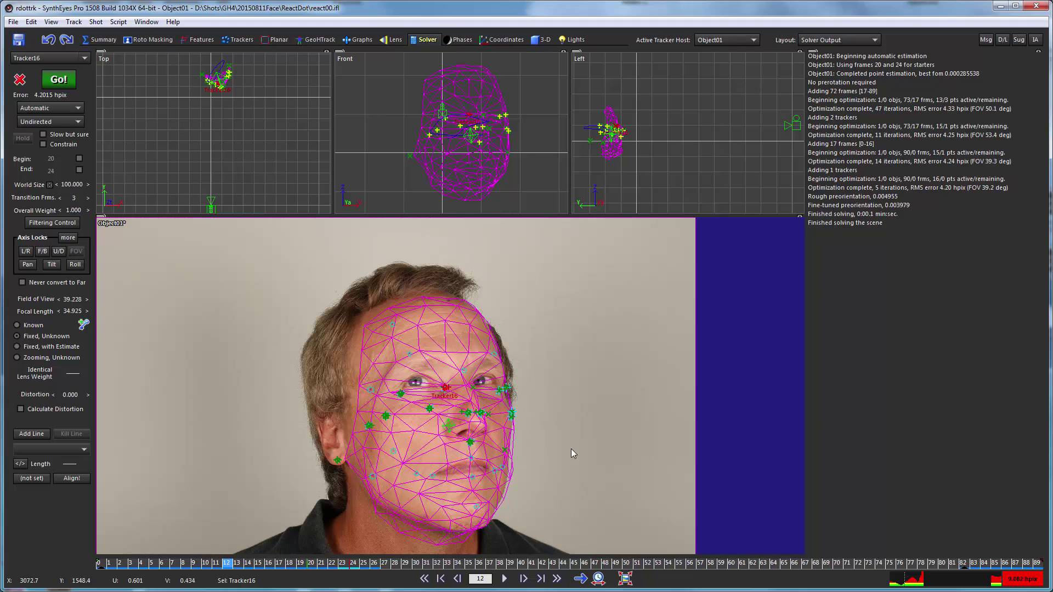
key(Right)
key(Right)
key(Right)
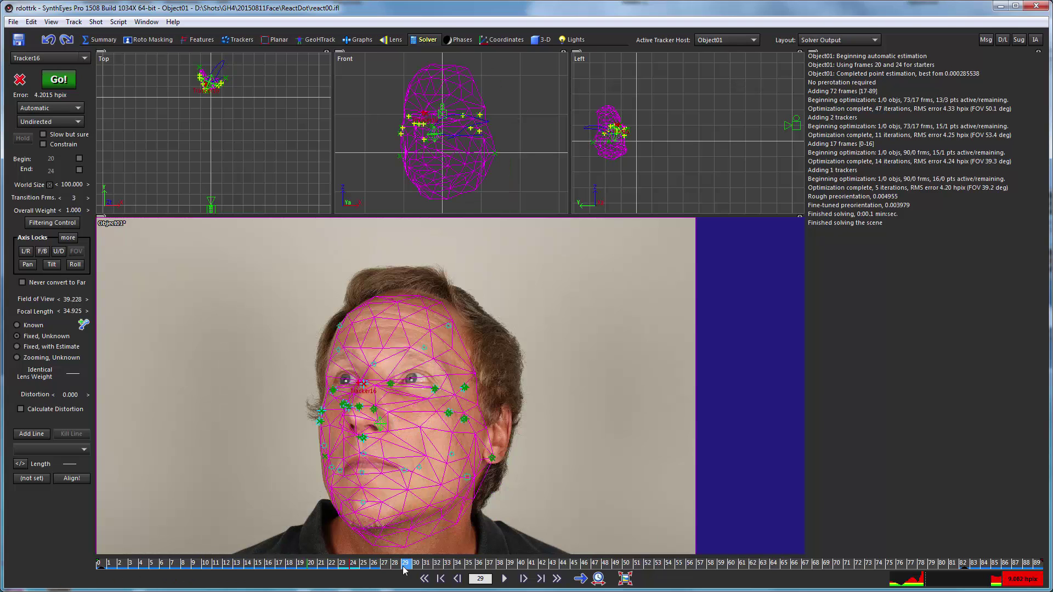
key(Right)
key(Right)
key(Right)
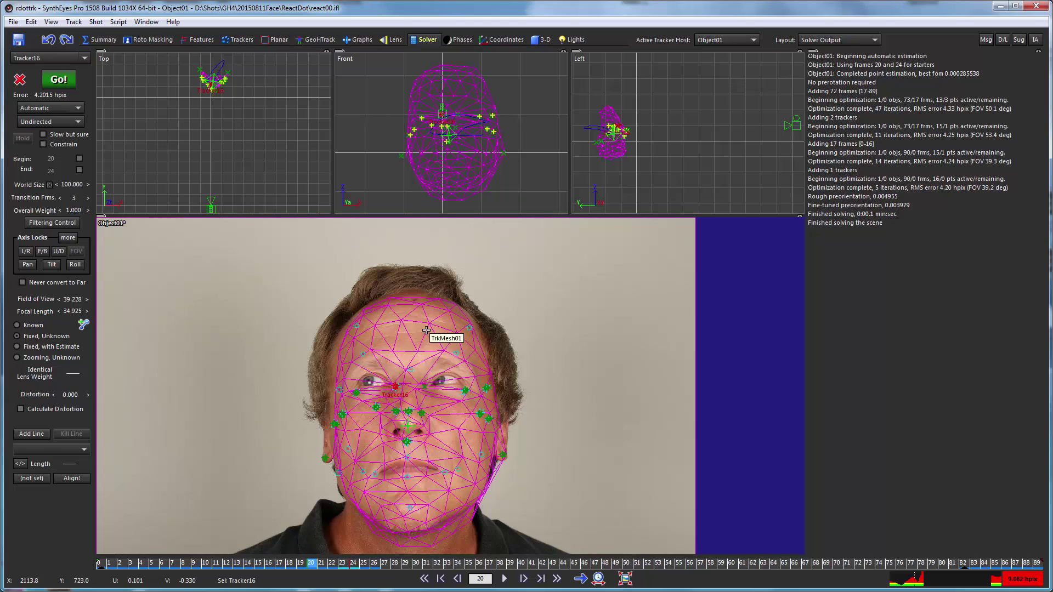
key(space)
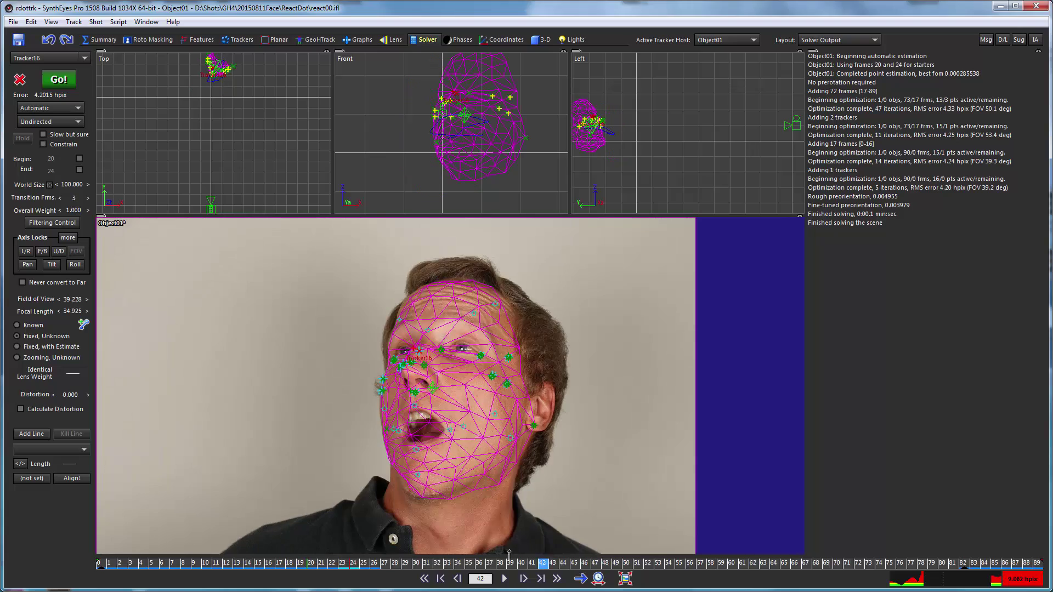
drag(509, 553, 429, 558)
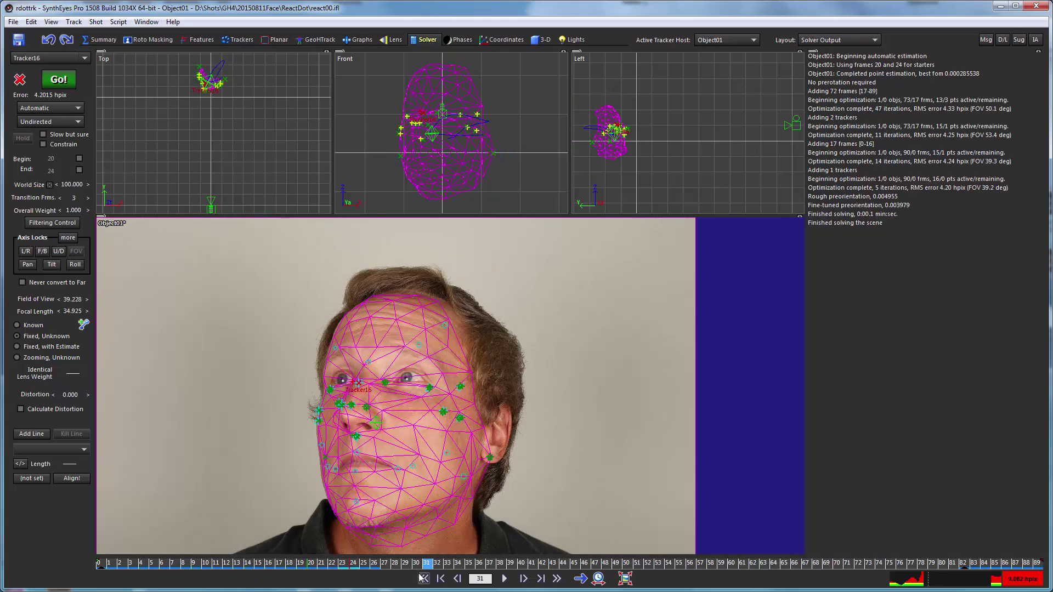
key(space)
drag(679, 563, 527, 516)
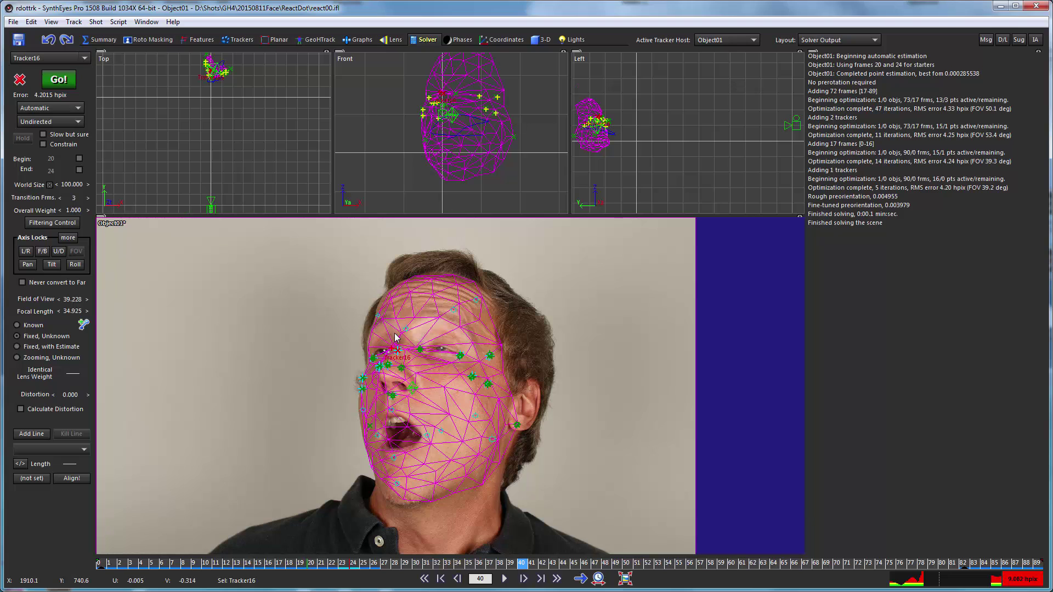
click(408, 564)
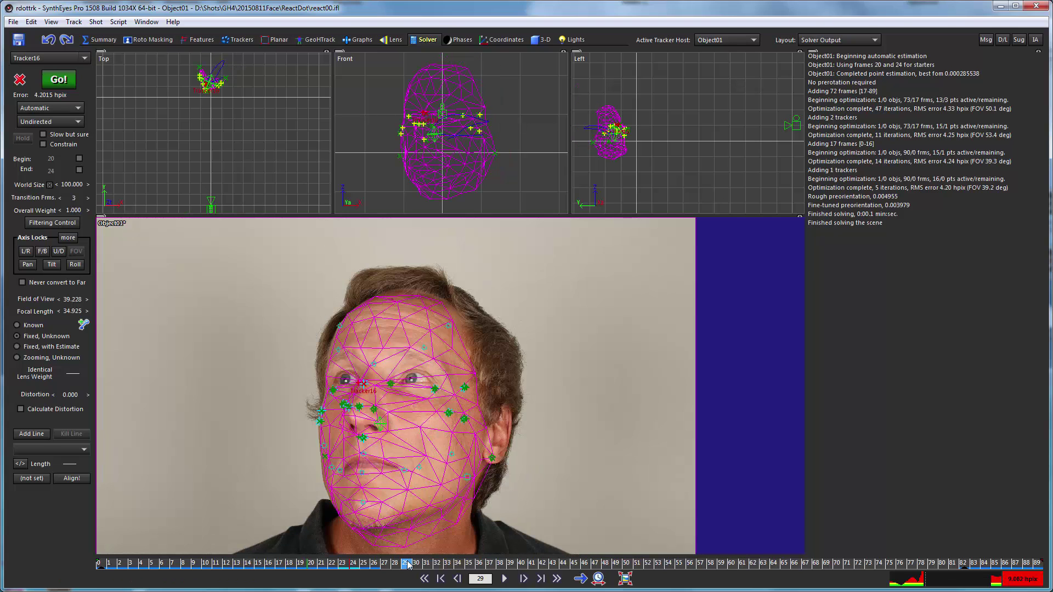
mouse_move(407, 564)
mouse_down()
mouse_move(312, 564)
mouse_move(337, 549)
mouse_move(326, 547)
mouse_up()
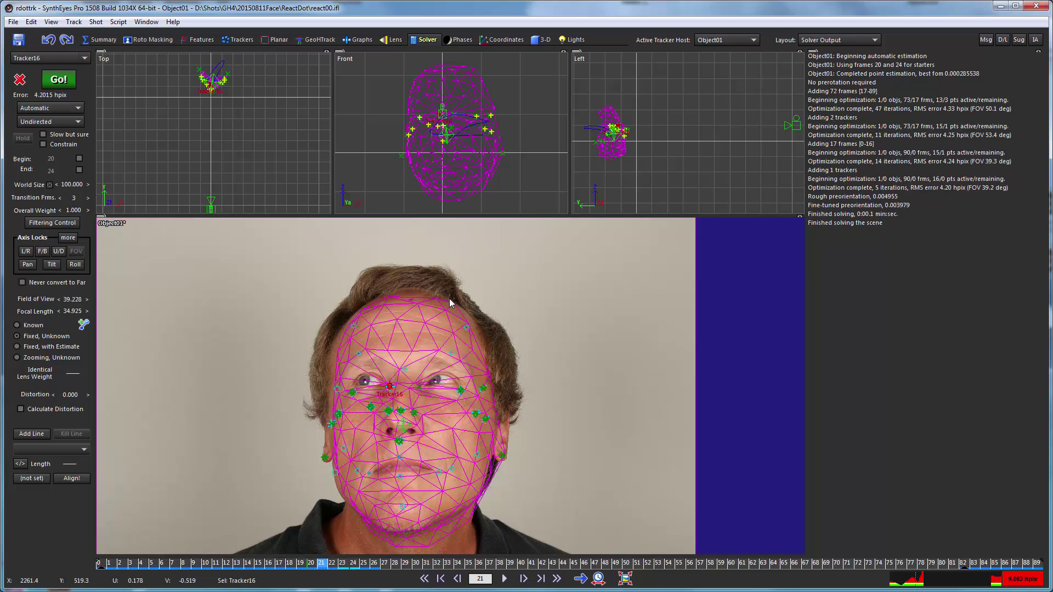
Step: In the GeoHTrack room, orbit to an oblique side view and select Object01 in pin mode
click(323, 41)
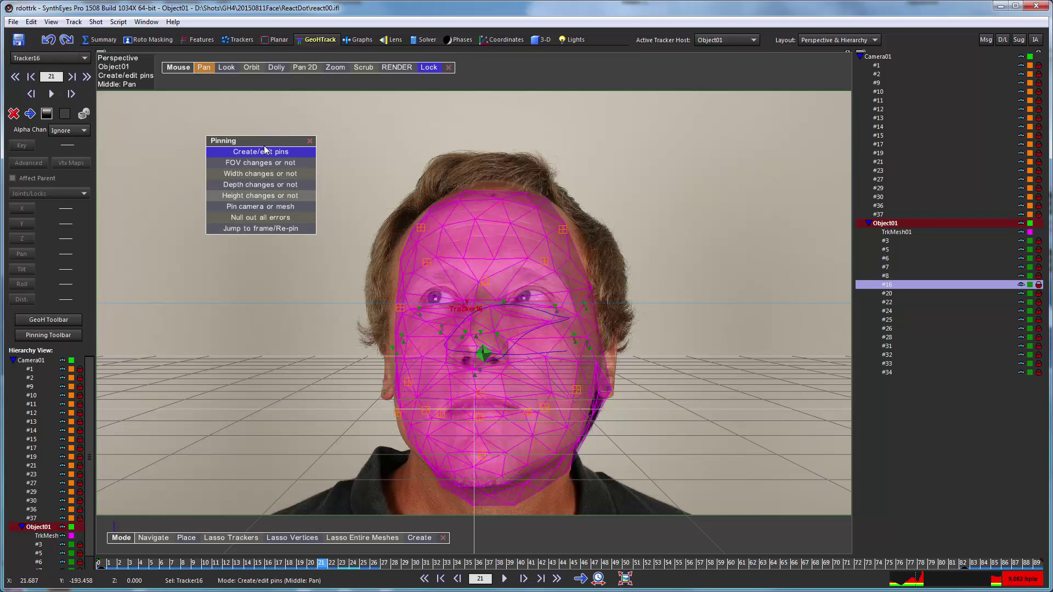
click(248, 67)
mouse_move(247, 67)
mouse_down()
mouse_move(740, 58)
mouse_move(757, 28)
mouse_up()
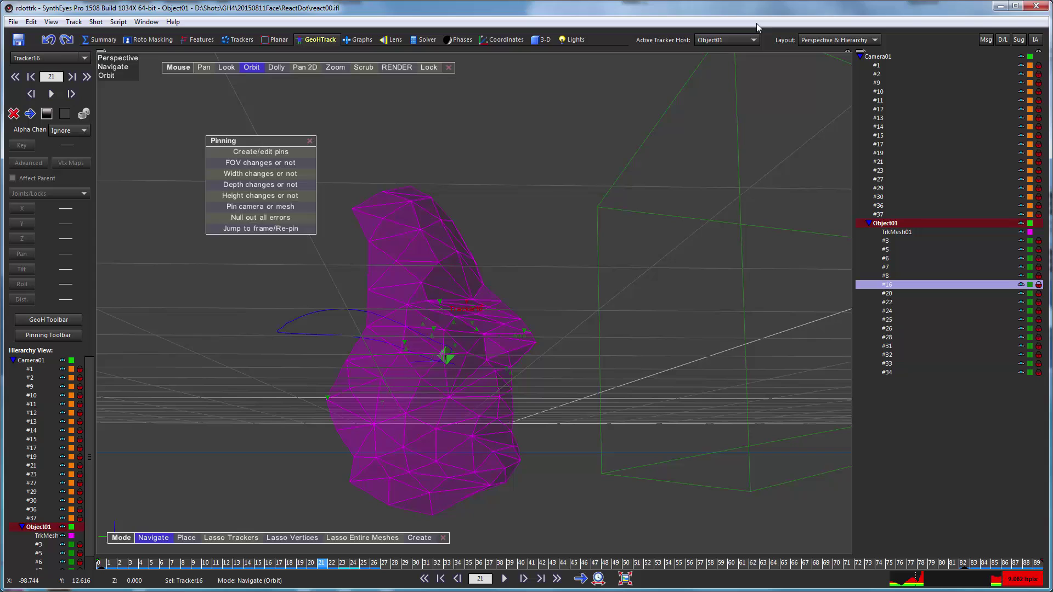
key(p)
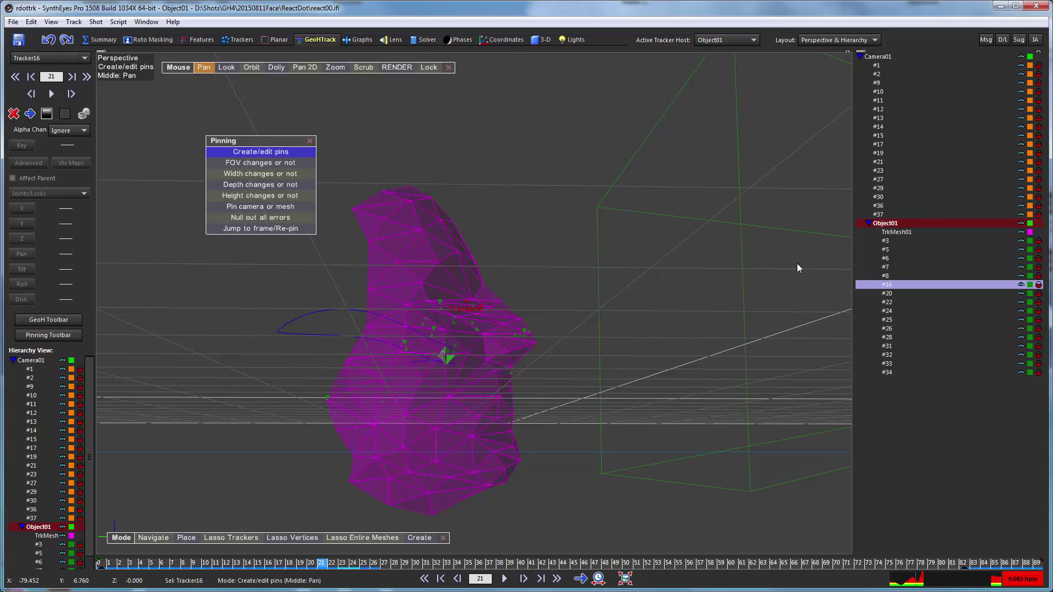
click(903, 224)
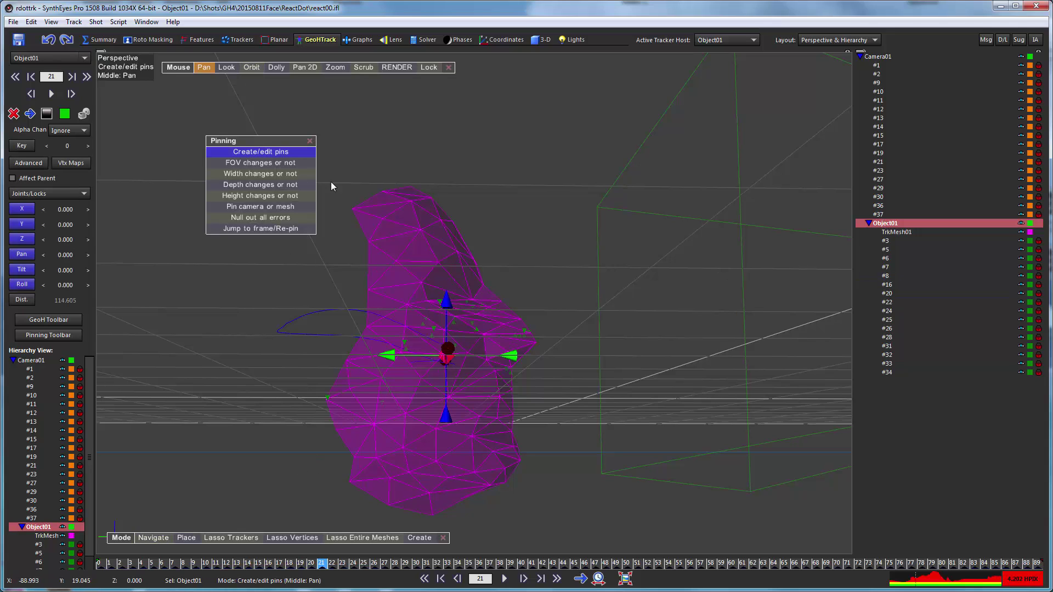
click(311, 141)
Step: Create Object02 from the head mesh with GeoH Create and adjust its pivot
click(55, 326)
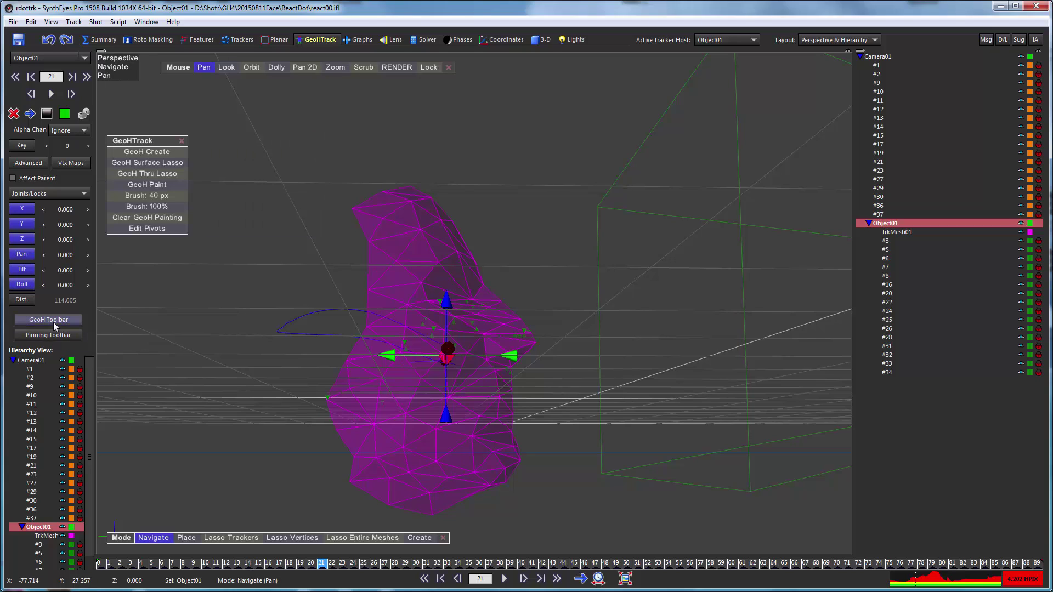
click(147, 153)
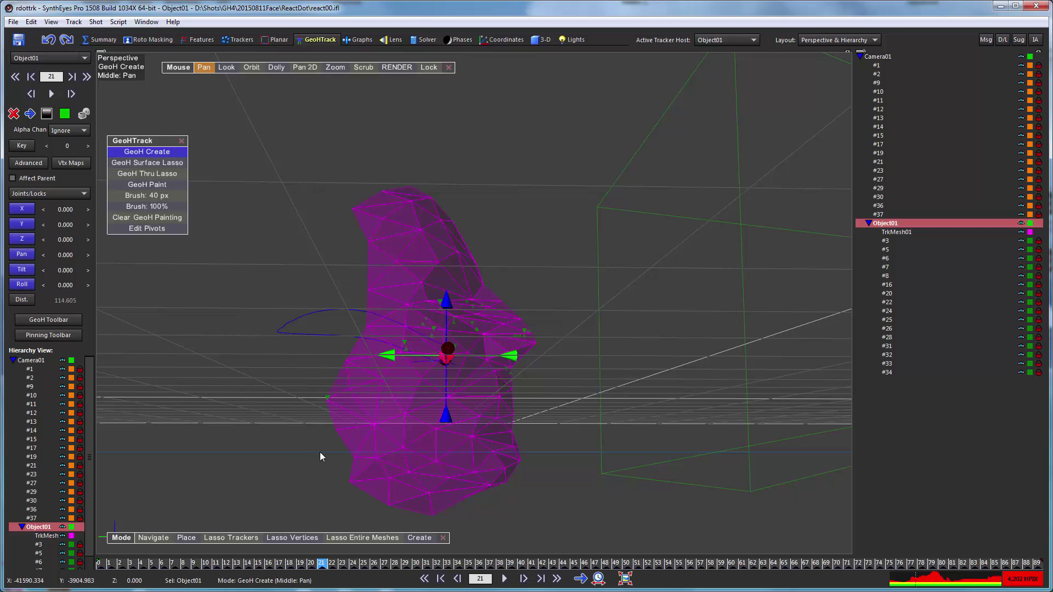
key(shift)
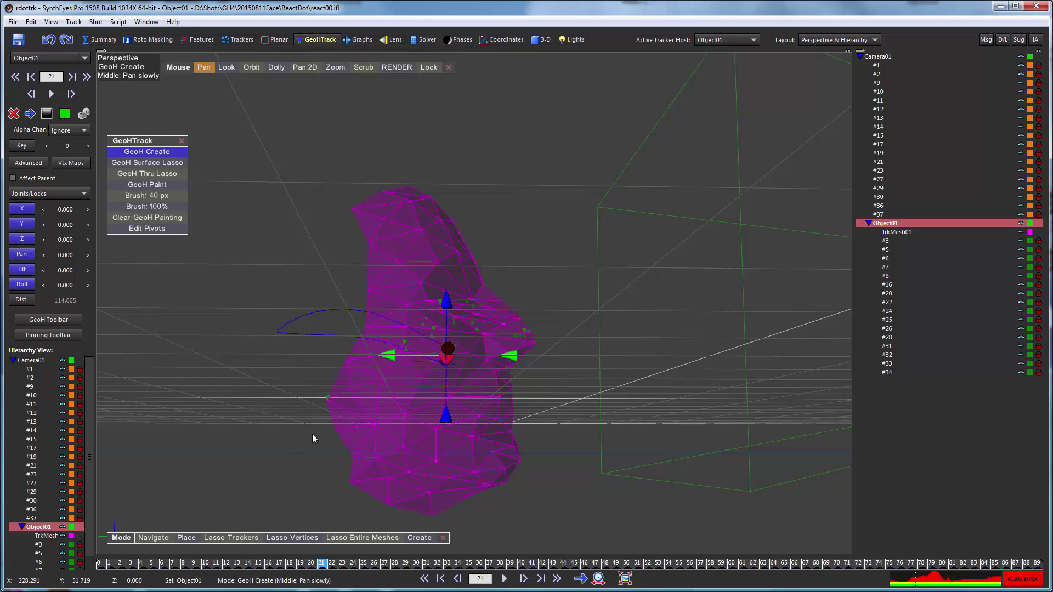
drag(322, 445, 354, 433)
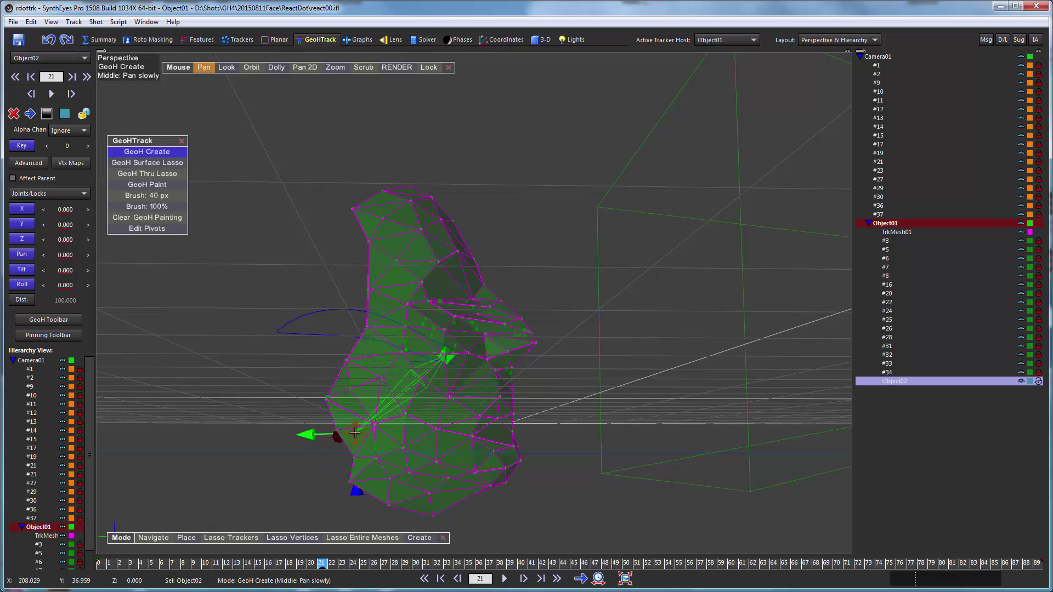
drag(354, 434, 357, 437)
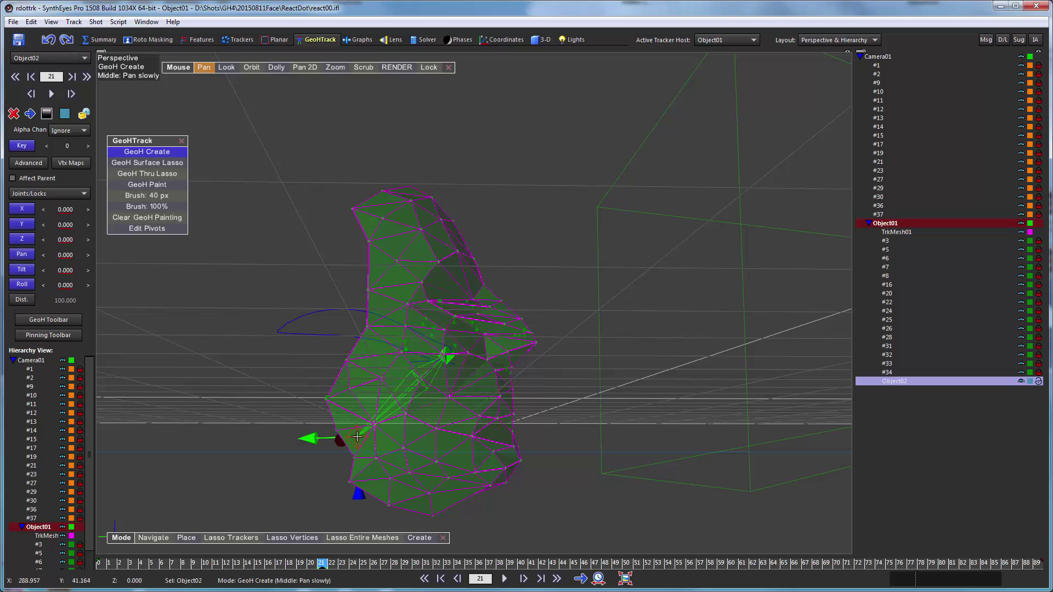
Step: Orbit to a face-on view and show the mesh through the shot camera
click(251, 67)
mouse_move(411, 329)
mouse_down()
mouse_move(510, 329)
mouse_move(653, 142)
mouse_up()
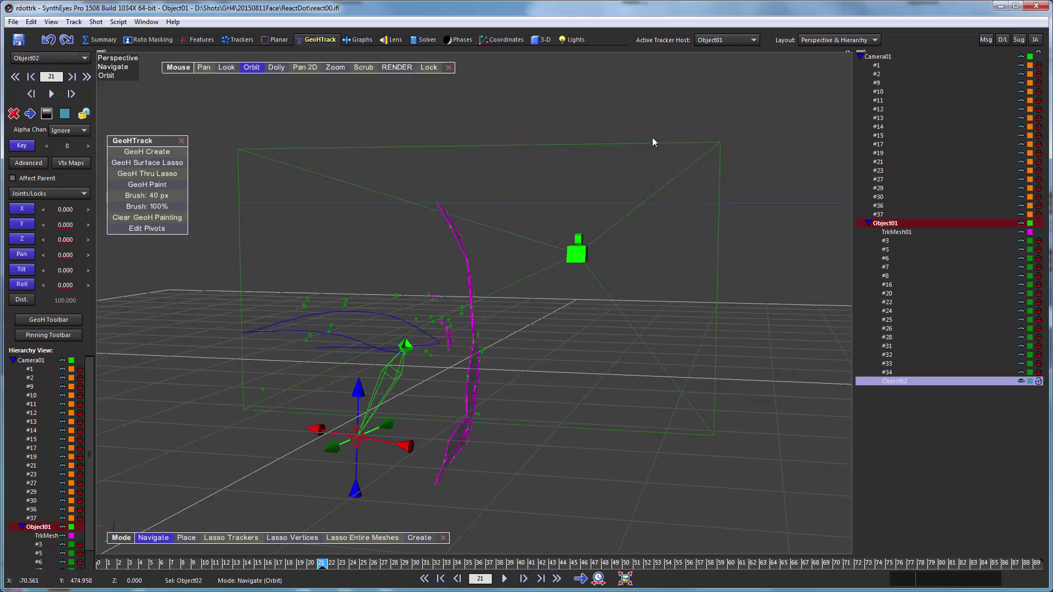
drag(653, 142, 4, 271)
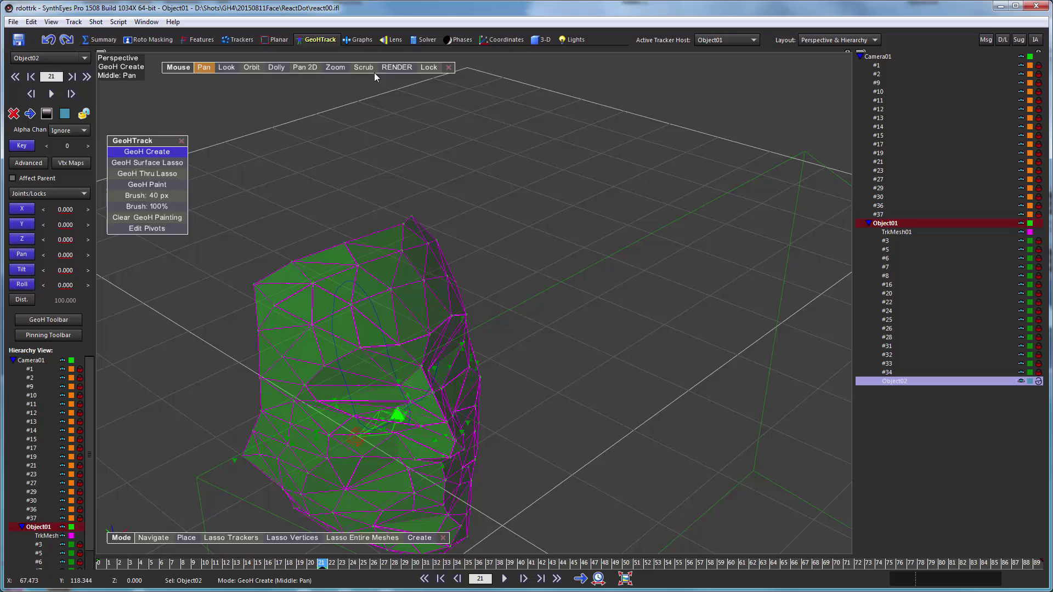
click(429, 67)
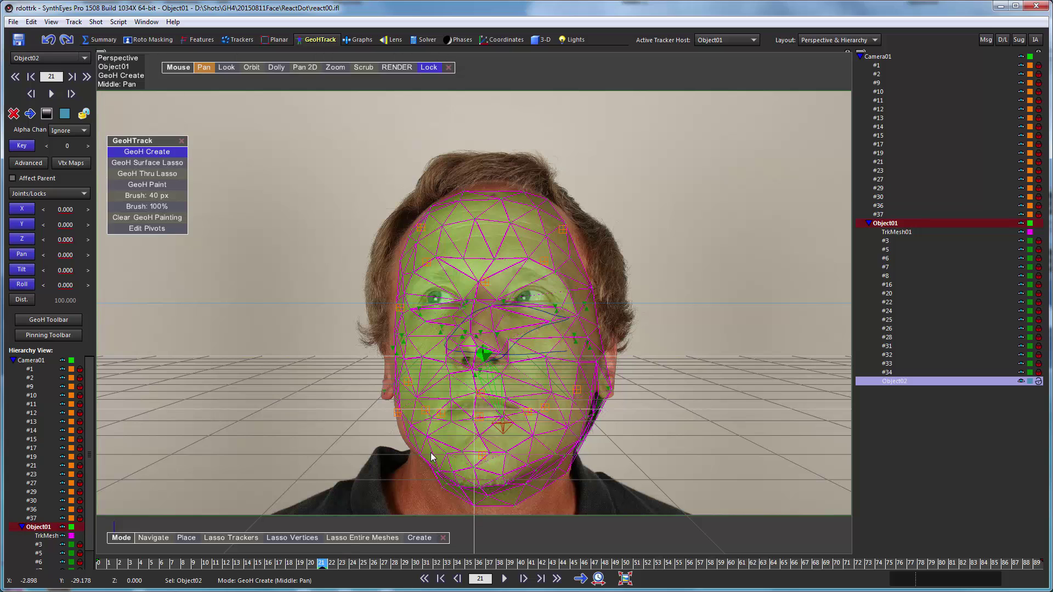
Step: Surface-lasso the chin and lower jaw into Object02, then return to the full-head view
click(170, 165)
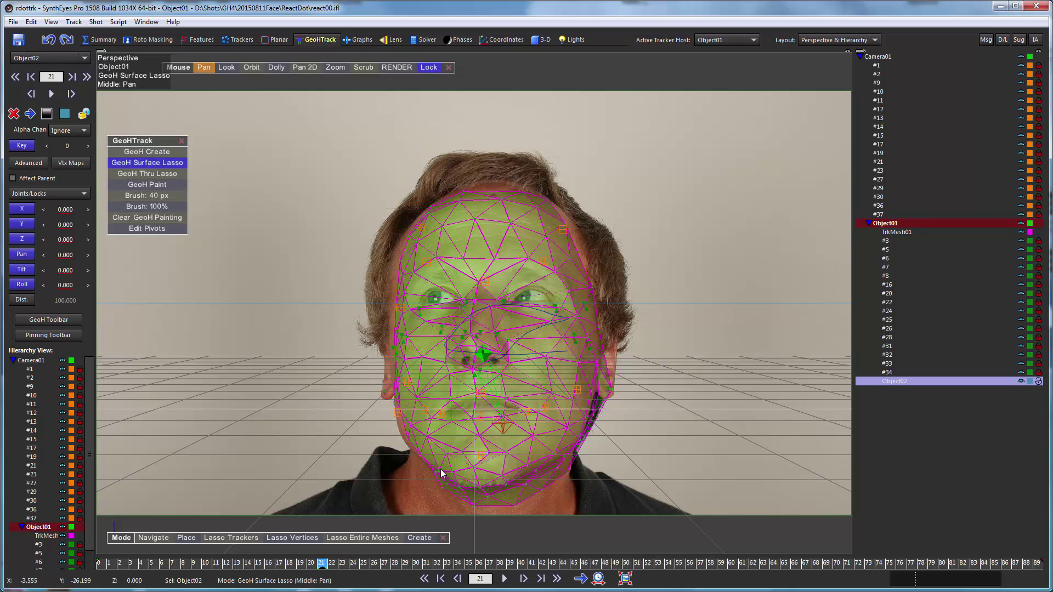
scroll(445, 495, up, 3)
scroll(449, 473, up, 3)
scroll(452, 440, up, 3)
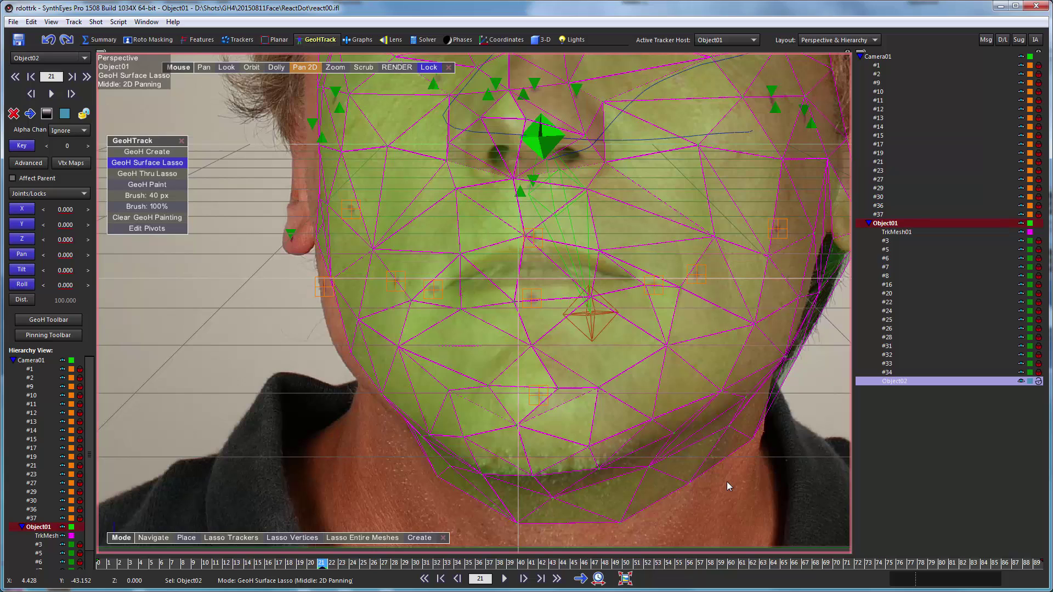
mouse_move(727, 481)
mouse_down()
mouse_move(637, 249)
mouse_move(387, 307)
mouse_move(608, 531)
mouse_move(755, 391)
mouse_up()
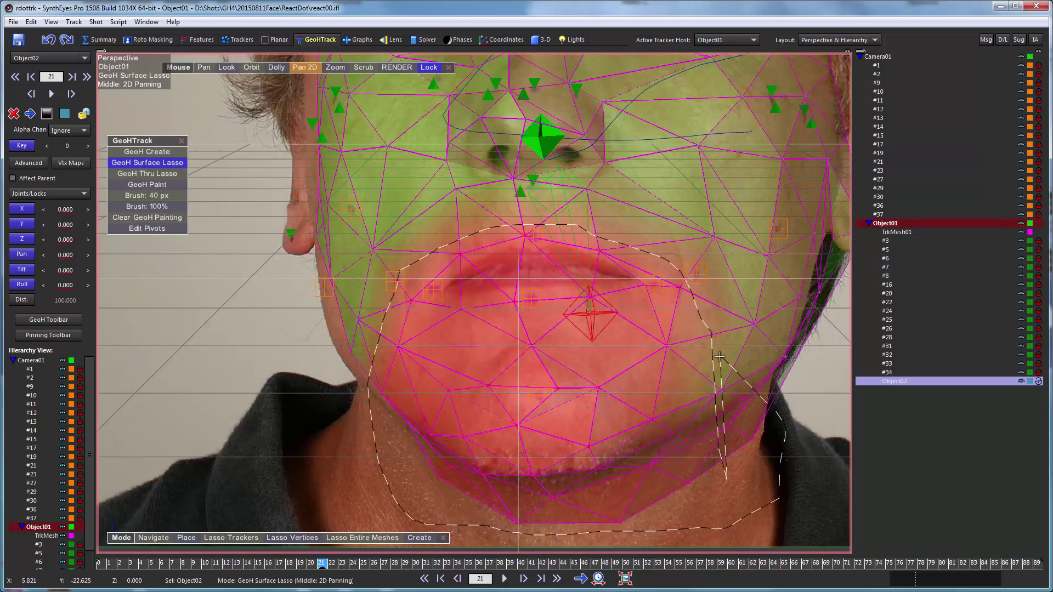
drag(753, 391, 730, 496)
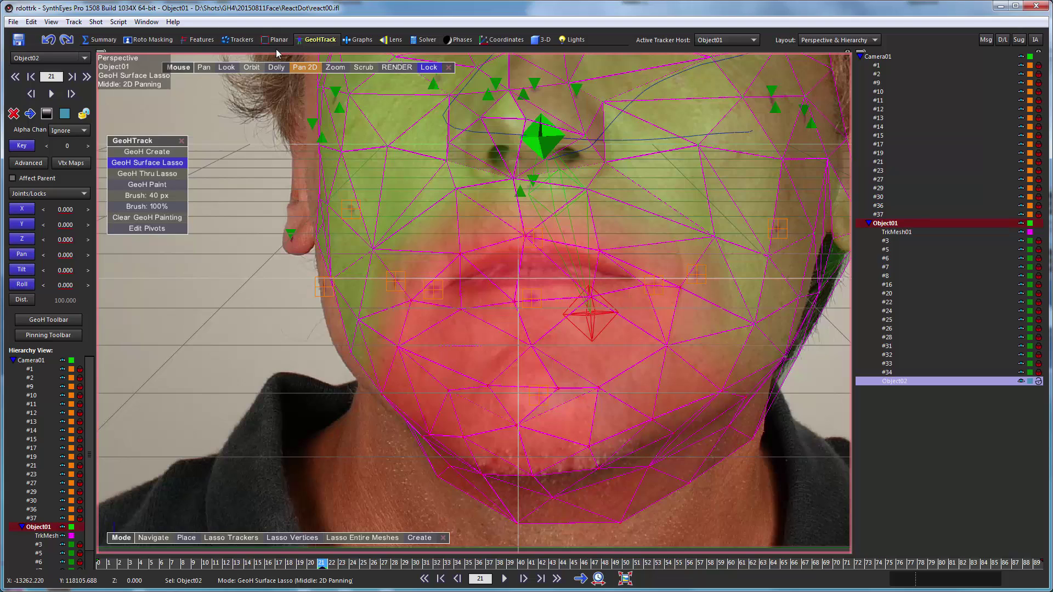
click(298, 68)
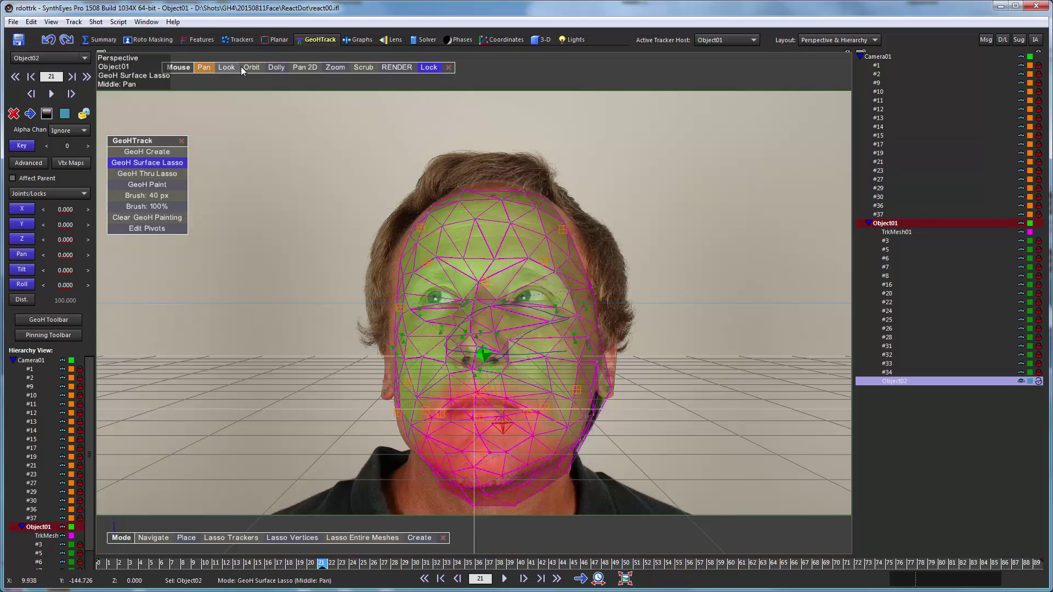
click(250, 68)
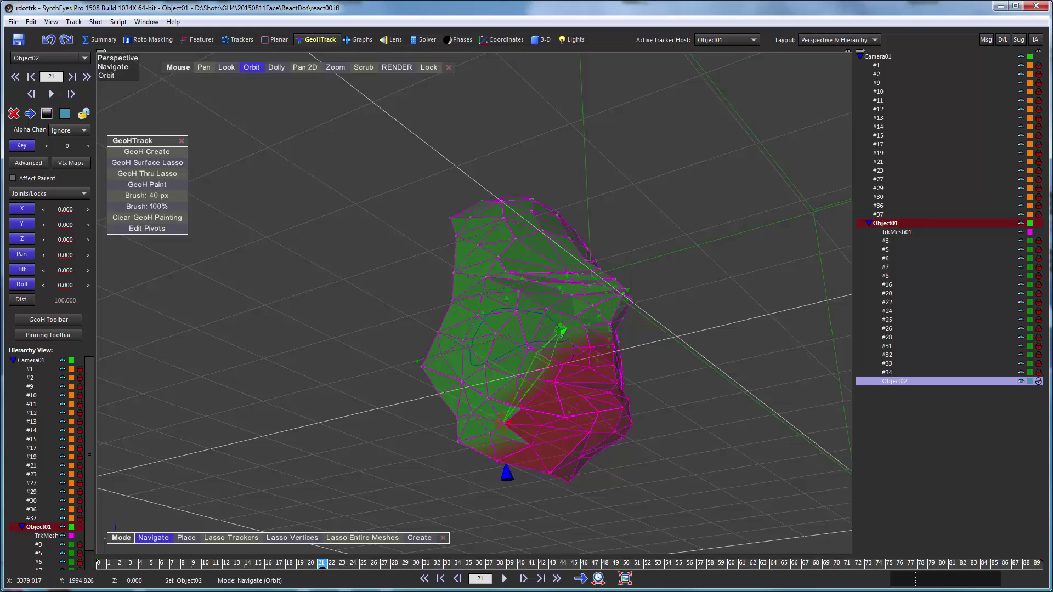
Step: Lasso the jaw underside and stray edge triangles into Object02
drag(494, 330, 461, 346)
click(147, 163)
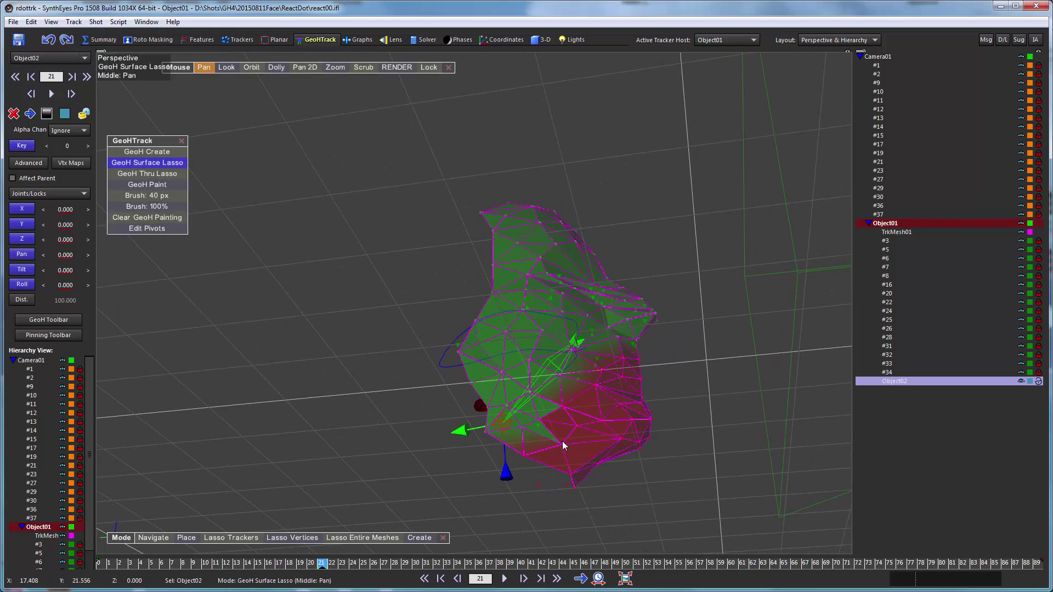
mouse_move(546, 435)
mouse_down()
mouse_move(538, 417)
mouse_move(526, 421)
mouse_up()
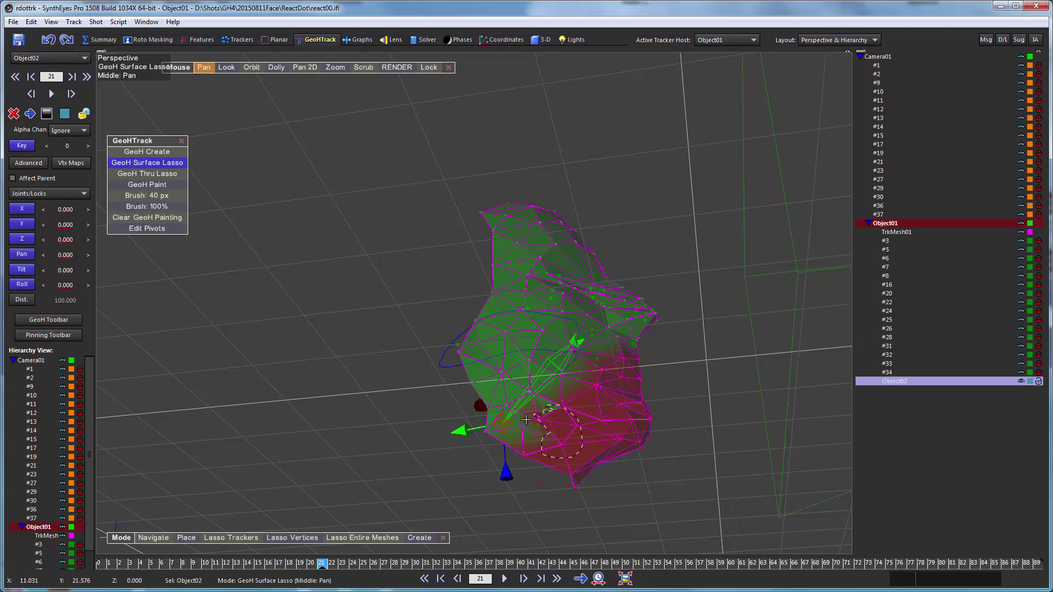
drag(525, 420, 563, 483)
scroll(539, 395, up, 2)
scroll(538, 373, up, 2)
scroll(537, 367, up, 1)
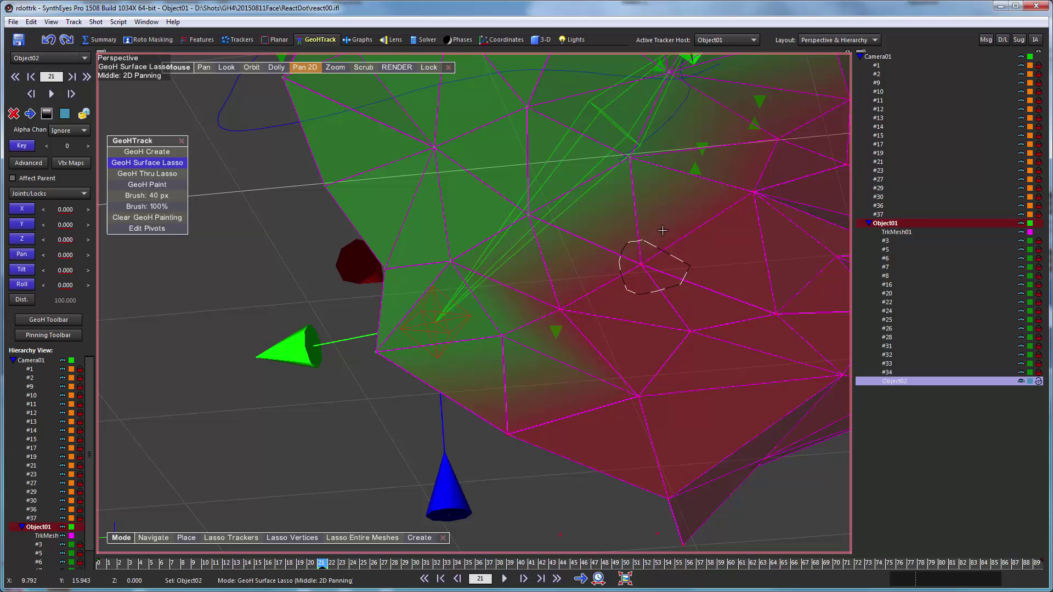
drag(625, 246, 627, 249)
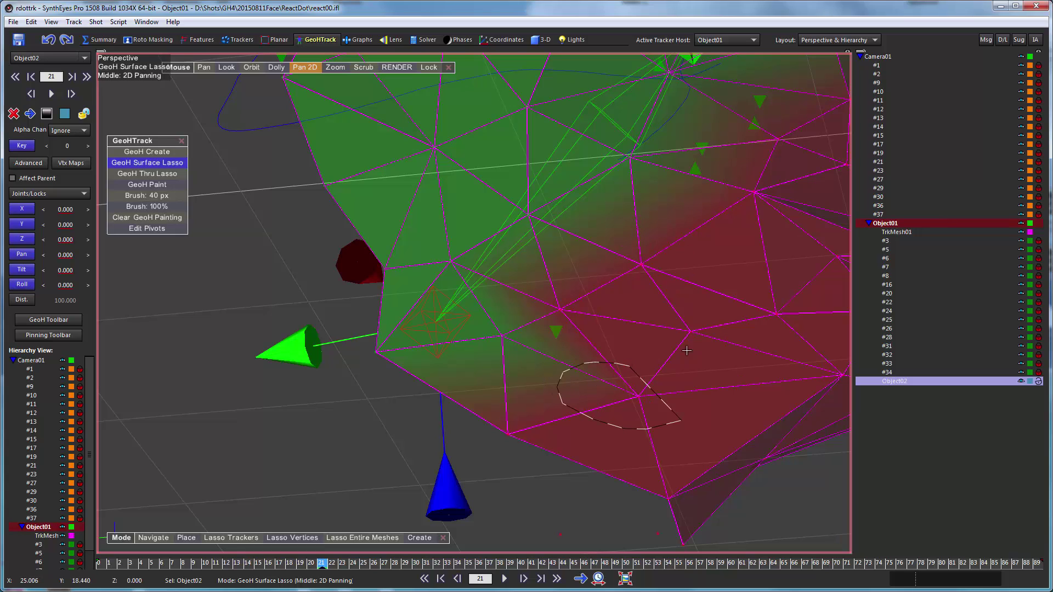
drag(593, 362, 607, 370)
mouse_move(607, 284)
mouse_down()
mouse_move(471, 352)
mouse_move(596, 288)
mouse_up()
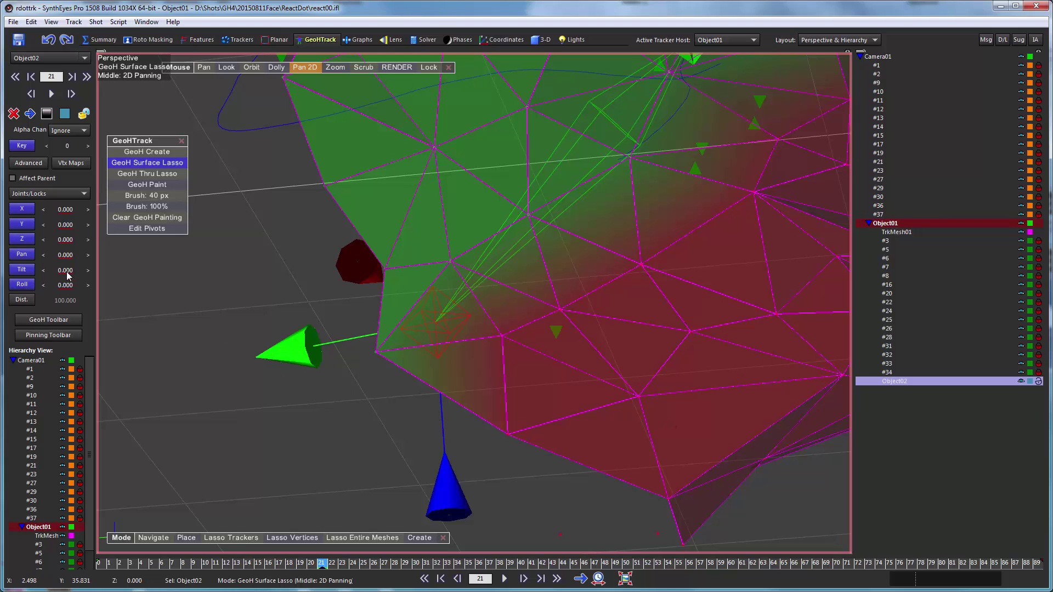
Step: Test the jaw deformation with the Tilt spinner, then orbit to the mesh's other side
mouse_move(67, 272)
mouse_down()
mouse_move(7, 260)
mouse_move(36, 254)
mouse_move(66, 266)
mouse_up()
click(202, 66)
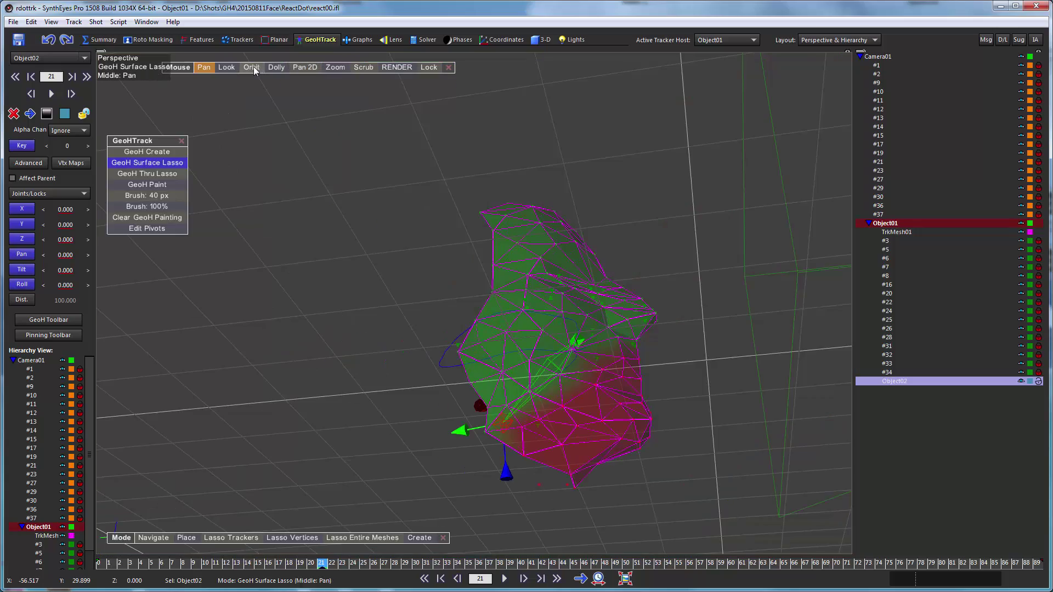
click(251, 67)
mouse_move(272, 115)
mouse_down()
mouse_move(787, 106)
mouse_move(818, 93)
mouse_up()
Step: Add the lower-right mesh patch to the jaw, retest tilt, and reset Tilt to 0
click(147, 163)
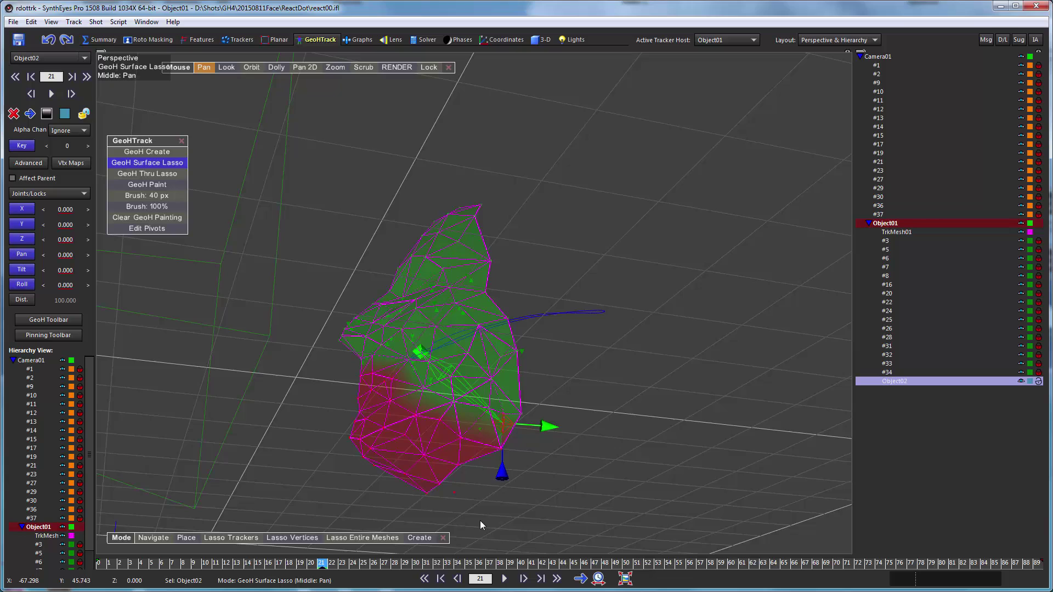
scroll(444, 448, up, 3)
scroll(439, 417, up, 3)
scroll(439, 446, down, 2)
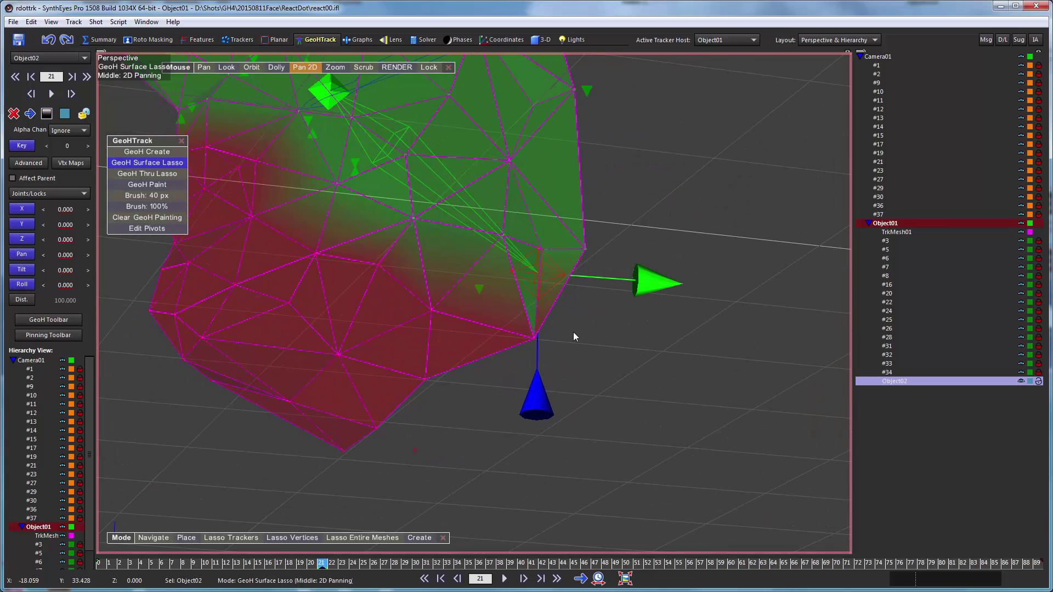
drag(574, 336, 568, 333)
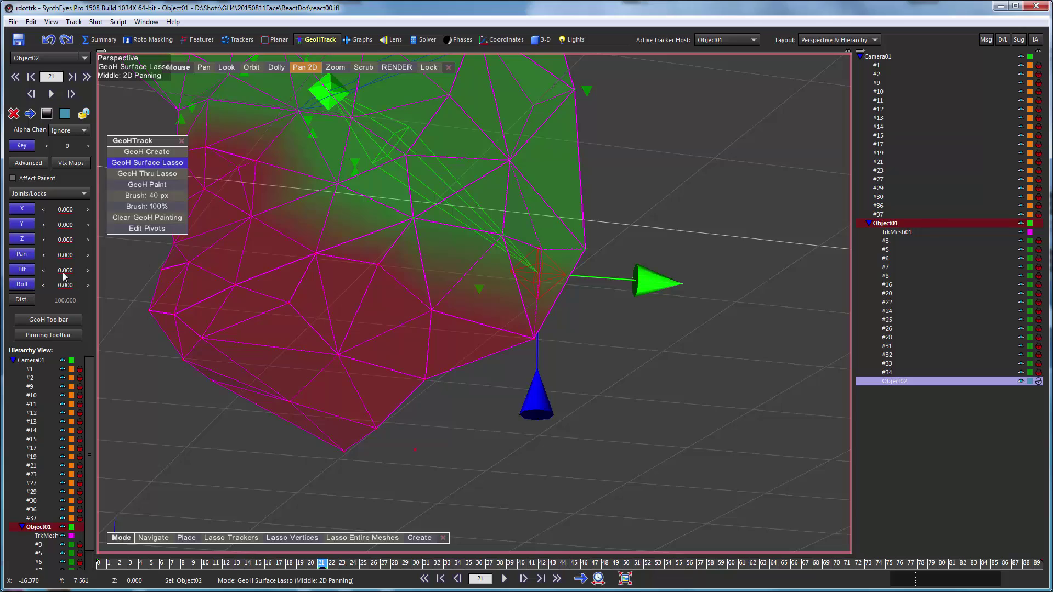
mouse_move(64, 277)
mouse_down()
mouse_move(120, 271)
mouse_move(87, 267)
mouse_move(158, 275)
mouse_move(65, 257)
mouse_move(211, 287)
mouse_move(549, 304)
mouse_up()
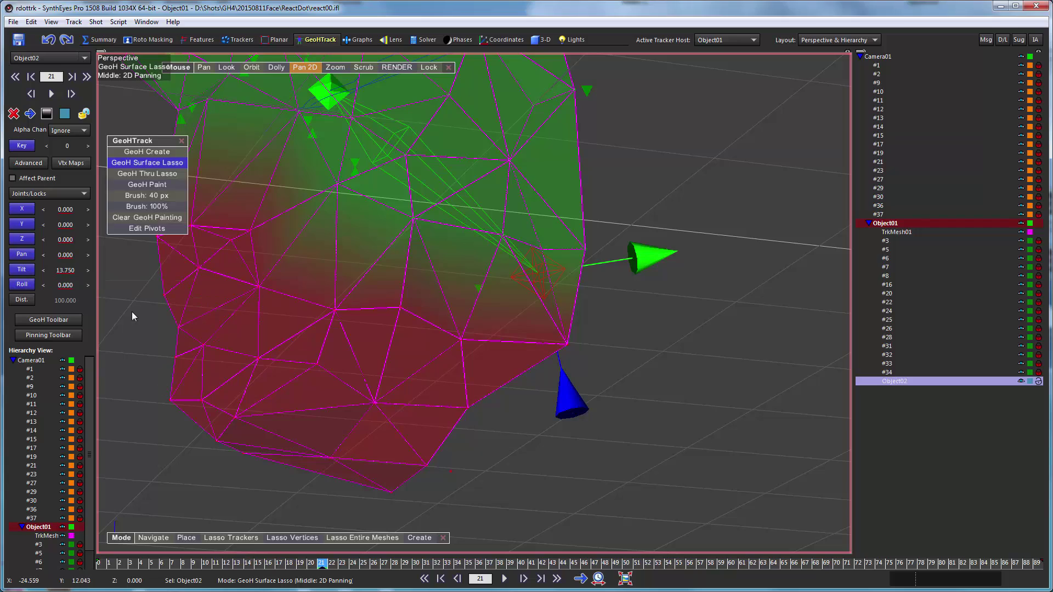
mouse_move(60, 278)
mouse_down()
mouse_move(136, 280)
mouse_move(40, 271)
mouse_up()
right_click(68, 271)
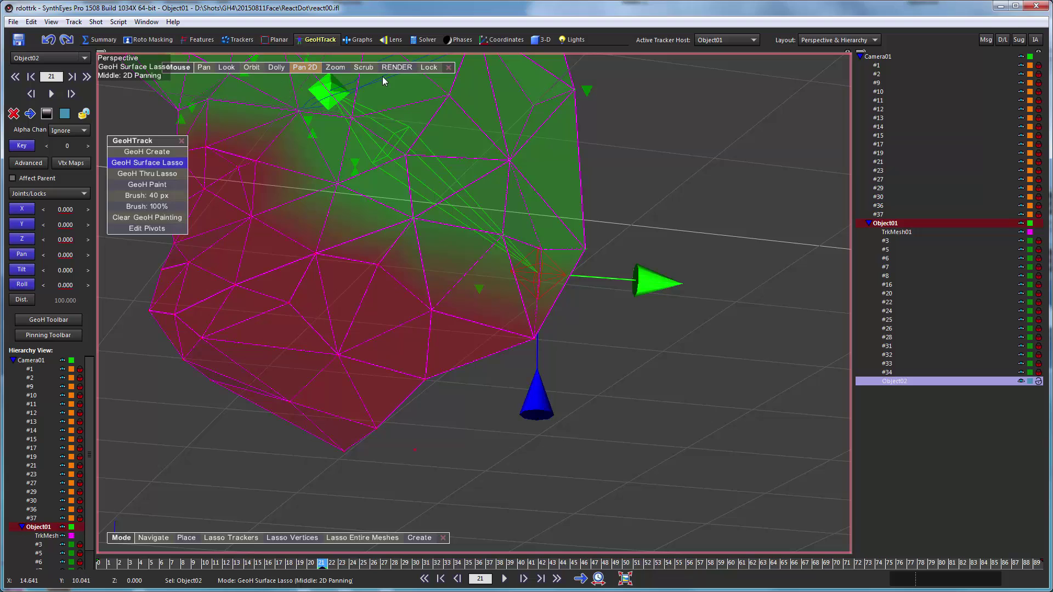
Step: In the shot camera view, select chin Tracker14 and reparent it from Camera01 to Object02
click(313, 68)
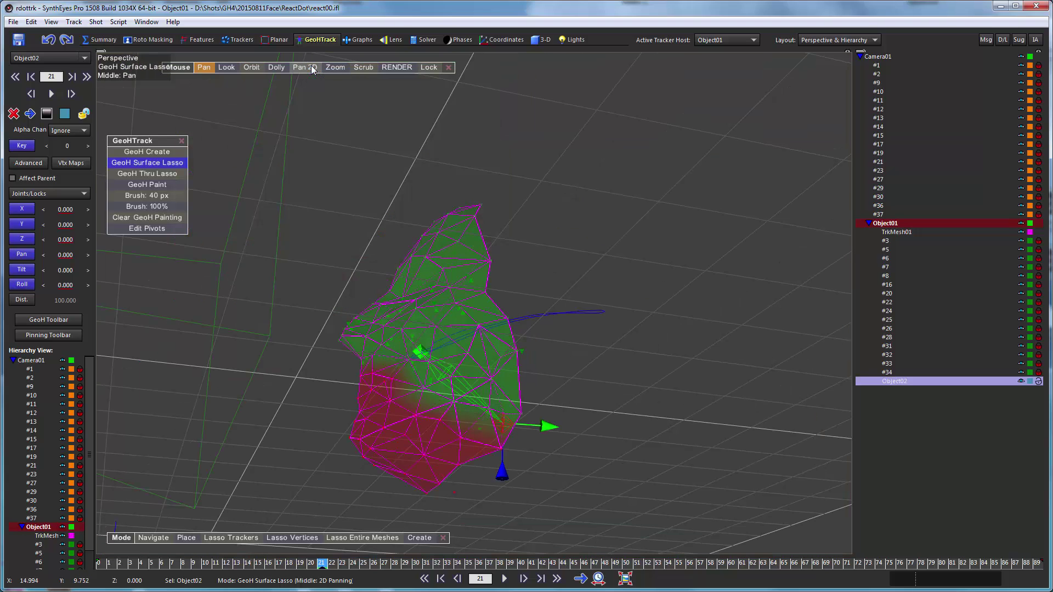
click(427, 68)
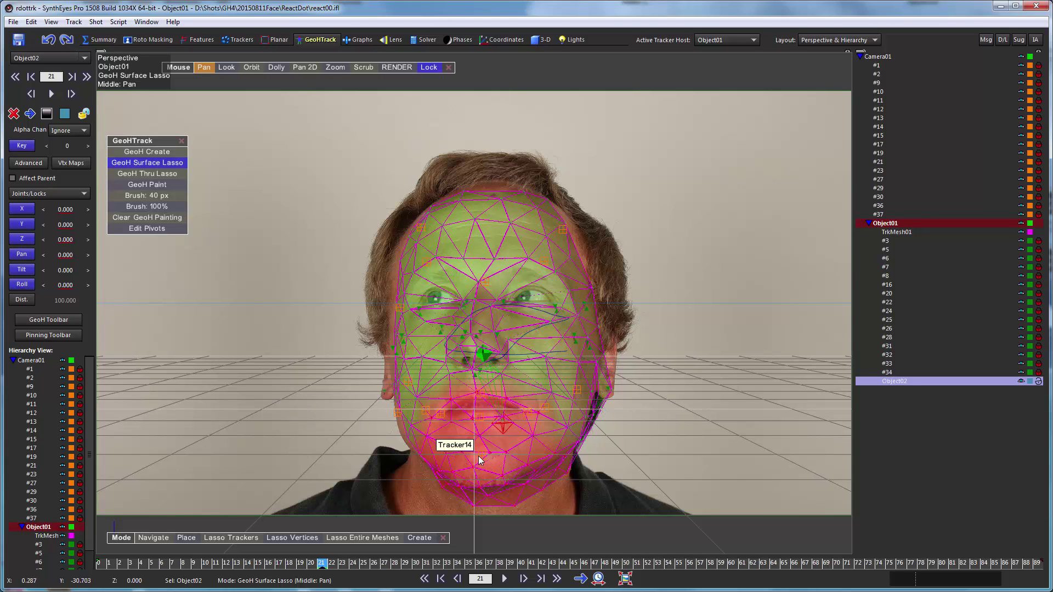
click(141, 538)
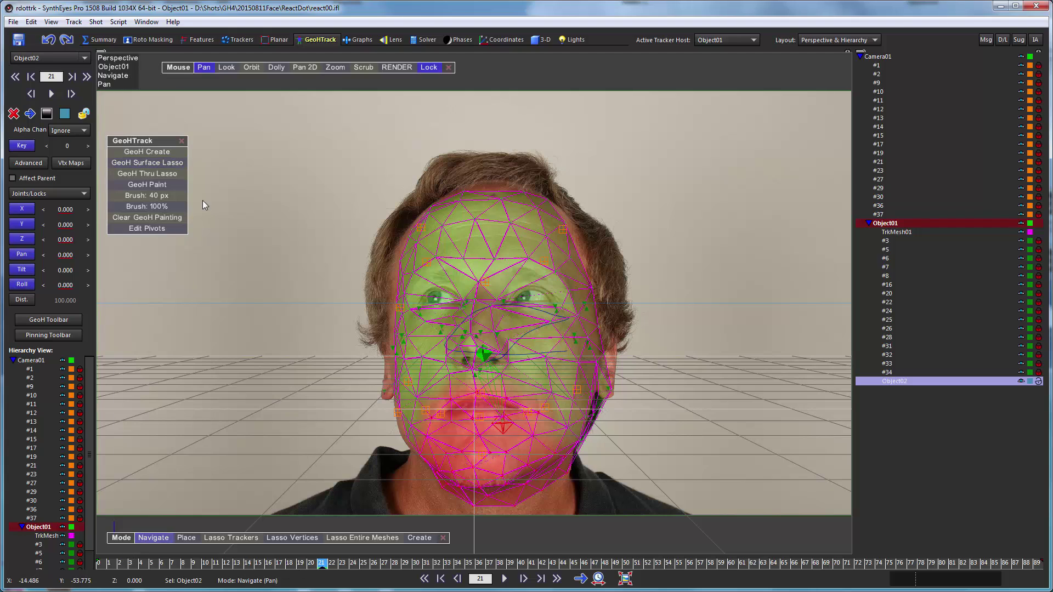
click(182, 141)
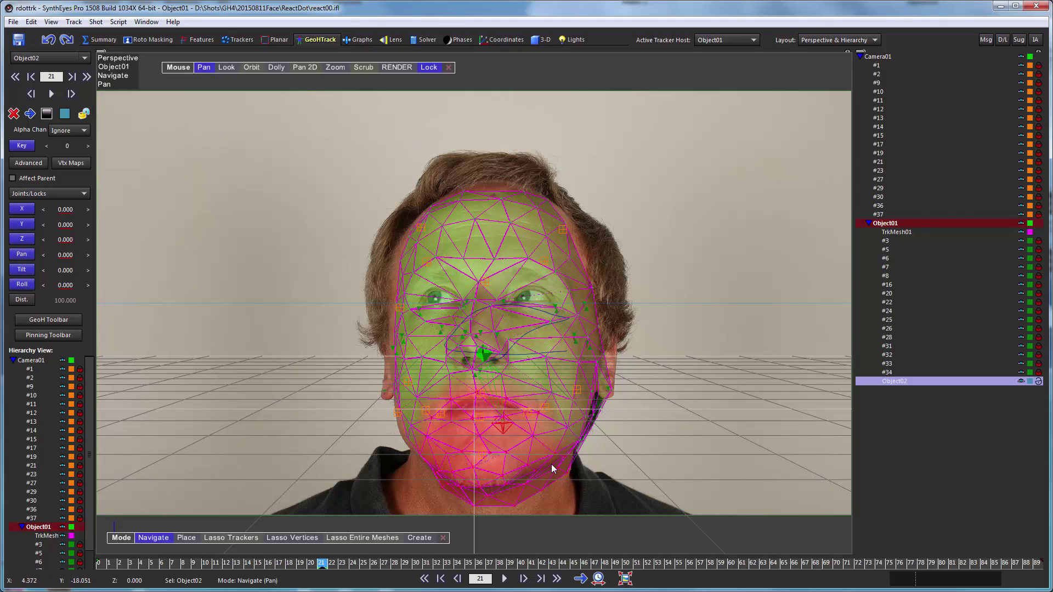
click(481, 457)
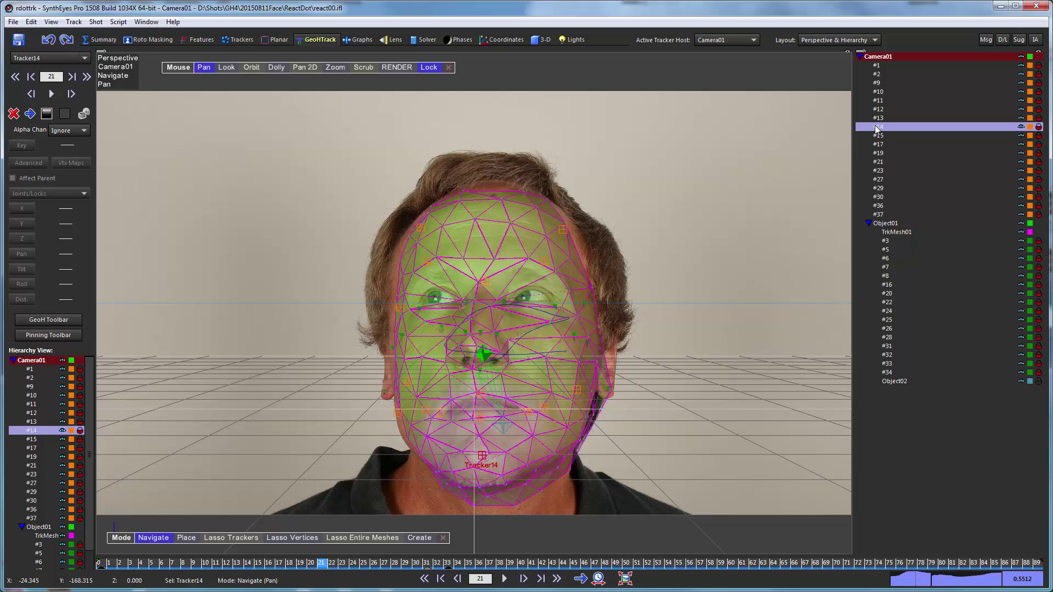
drag(876, 128, 908, 160)
drag(919, 369, 905, 388)
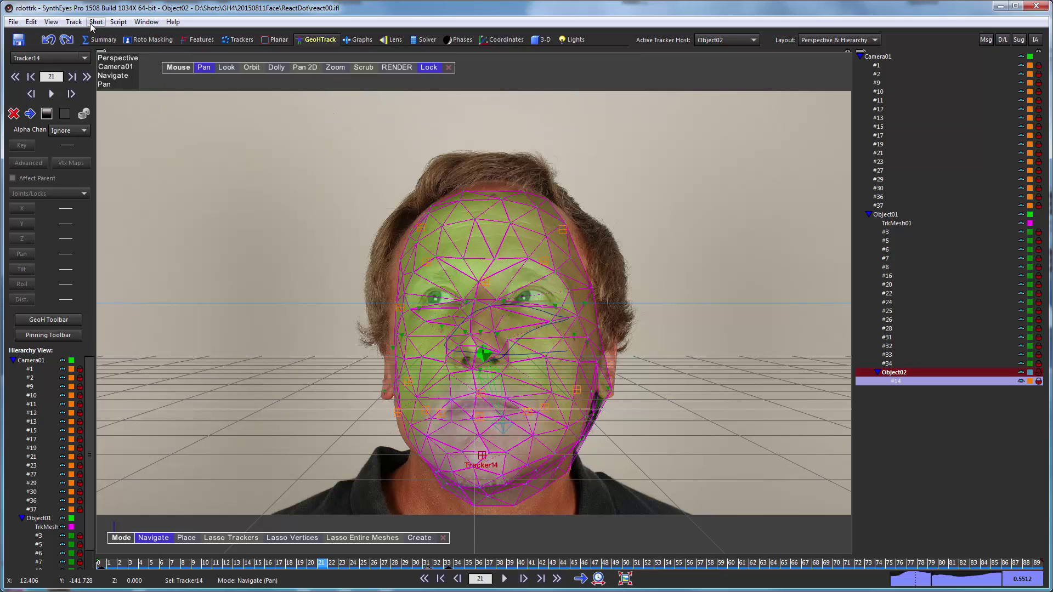
Step: Drop chin Tracker14 onto the head mesh using Track > Drop onto mesh
click(73, 22)
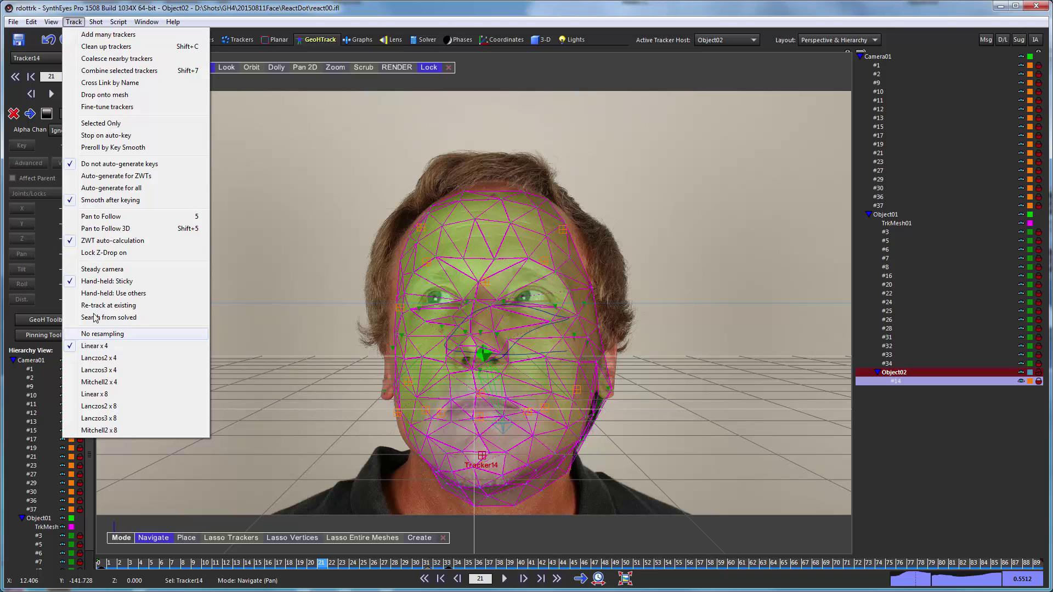
click(117, 97)
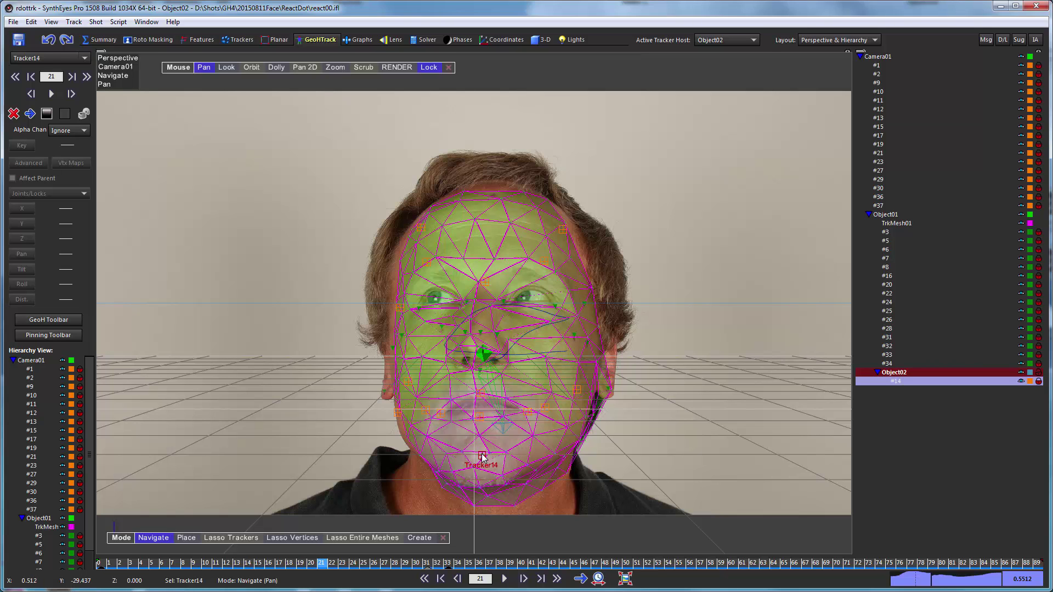
scroll(482, 457, up, 2)
scroll(485, 436, up, 3)
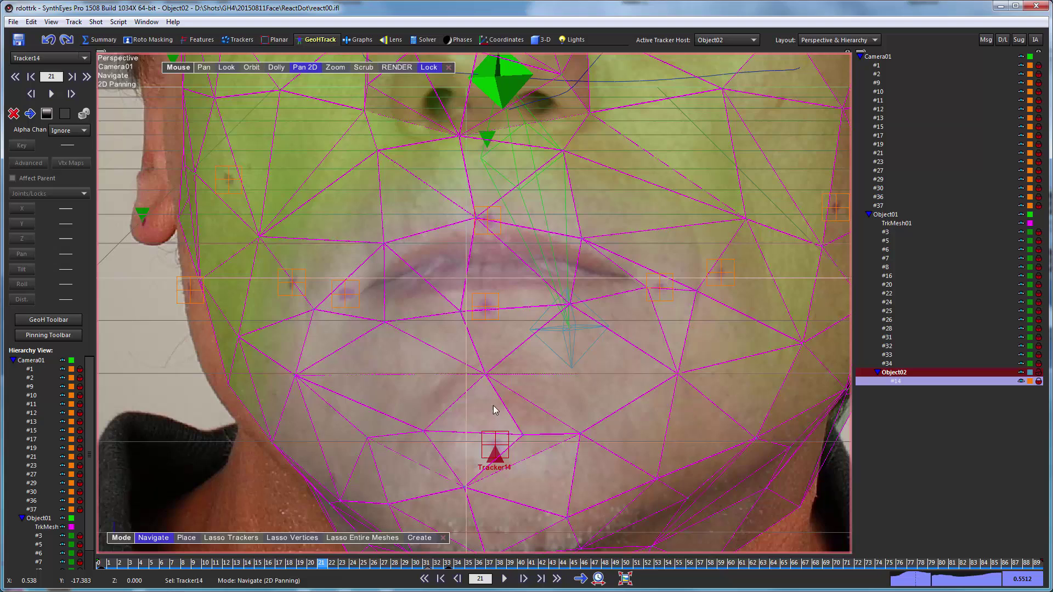
scroll(492, 451, up, 2)
Step: Select Object02, unlock its Tilt rotation, and turn off the GeoH Key button
click(303, 69)
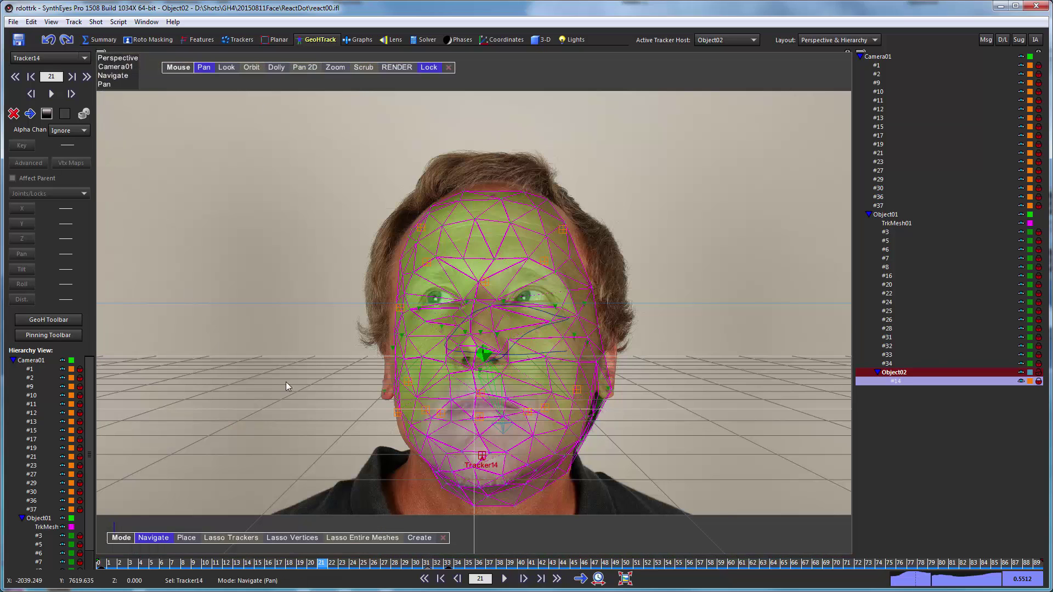
click(895, 373)
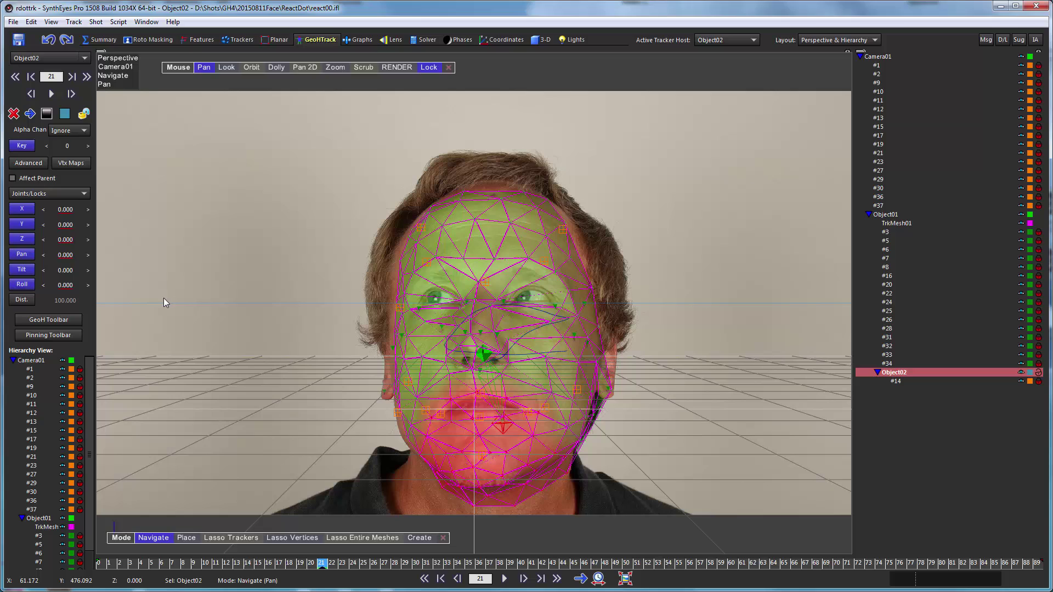
click(12, 274)
click(15, 149)
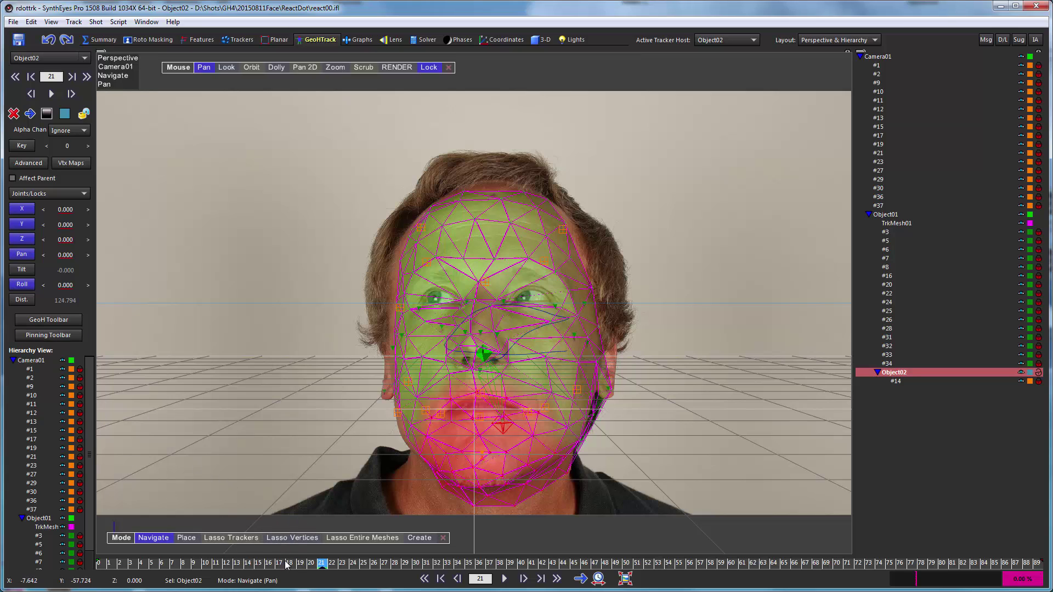
Step: Track Object02 forward to the end of the shot, then return to frame 21
click(71, 93)
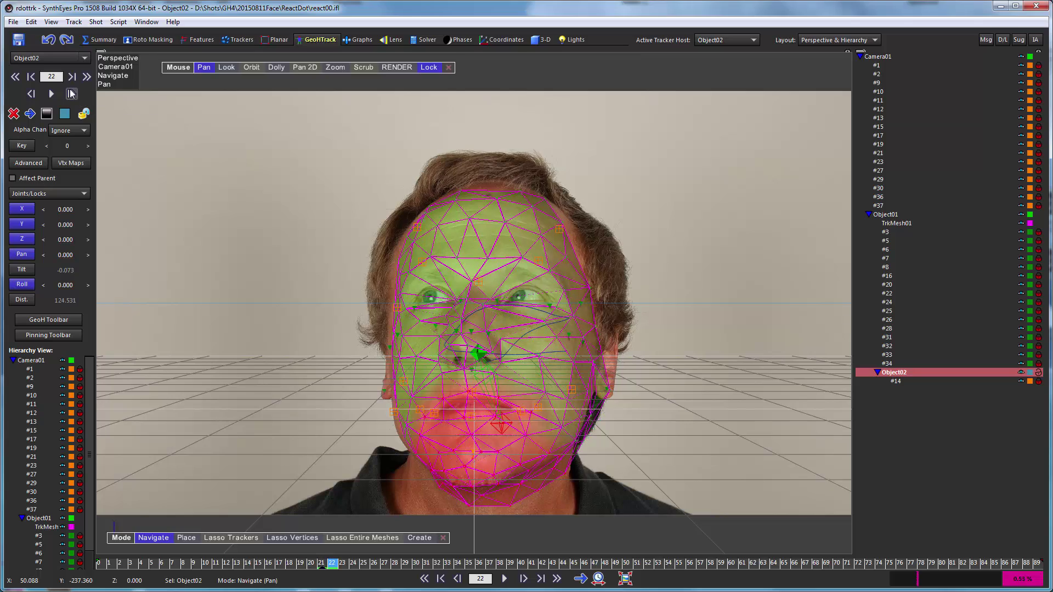
click(70, 93)
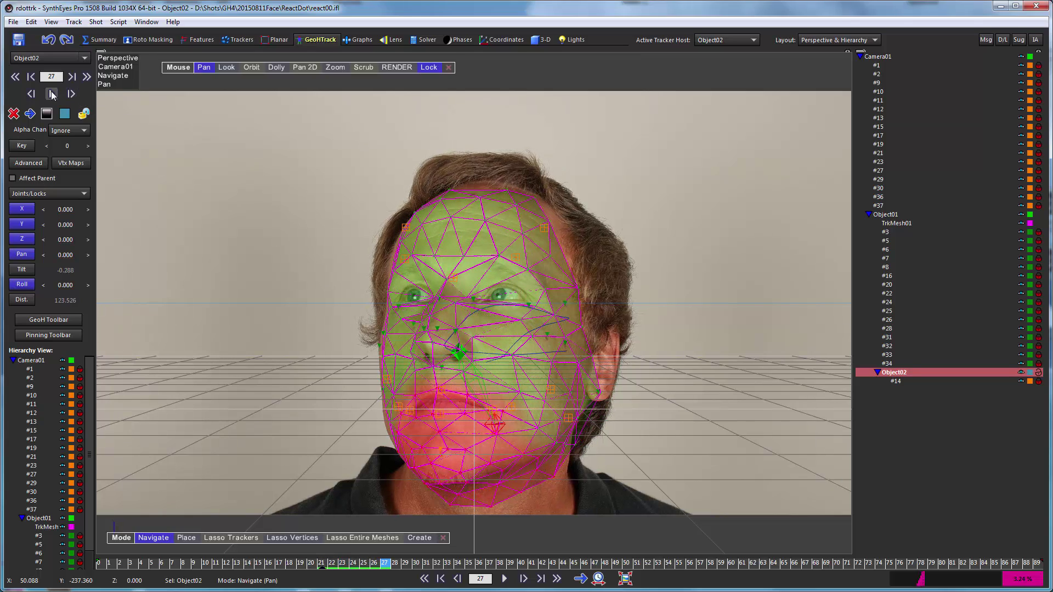
click(51, 95)
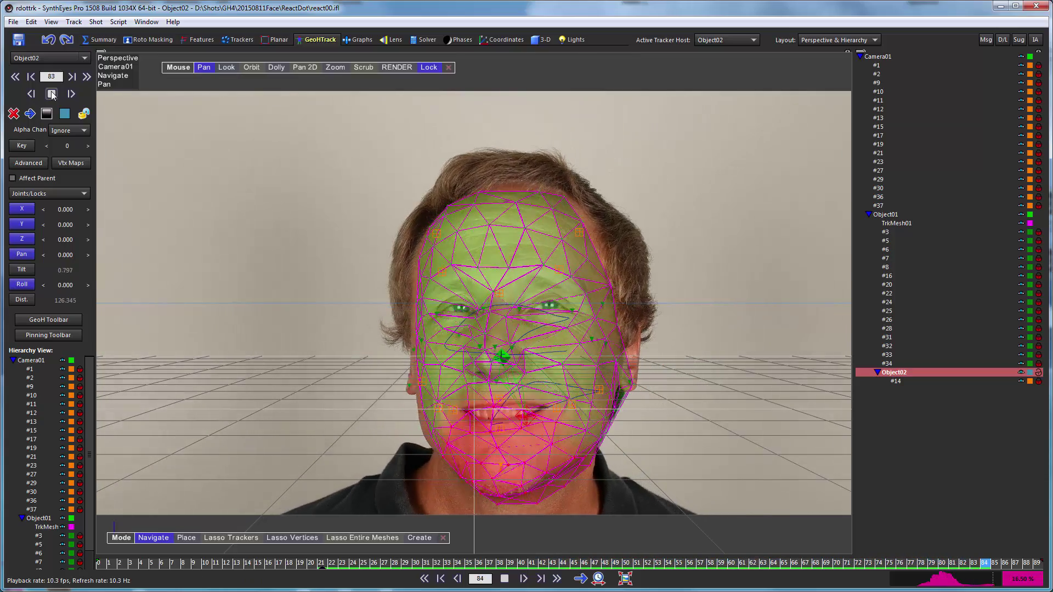
click(52, 93)
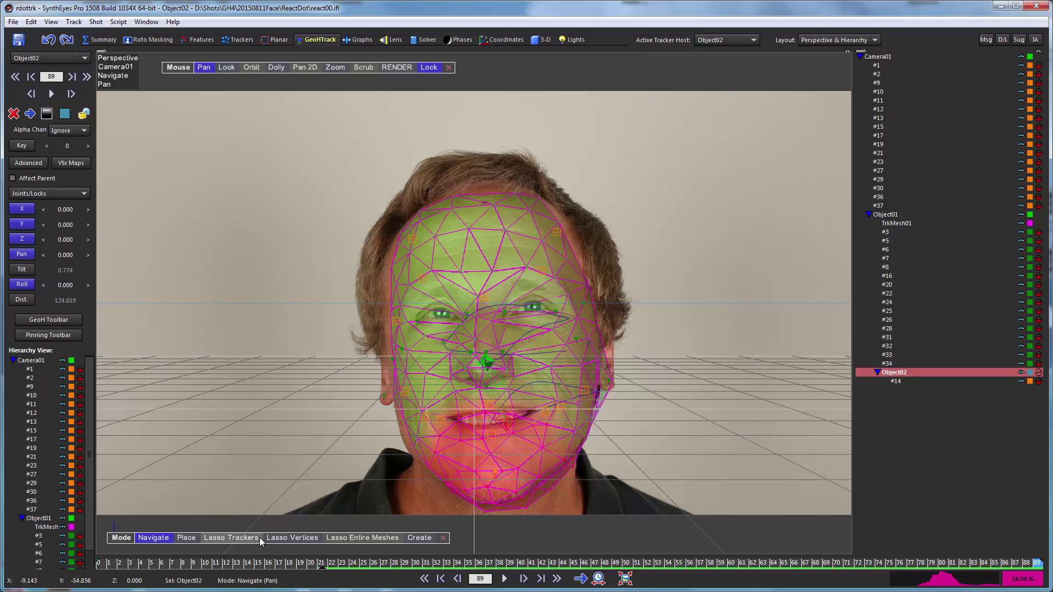
click(320, 565)
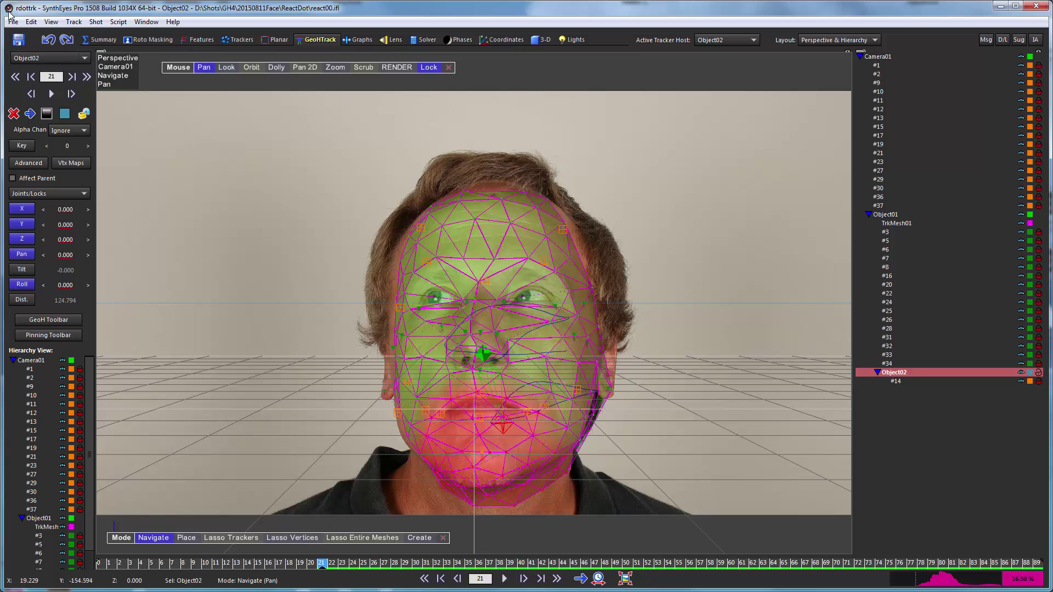
Step: Track Object02 backward to frame 0, review early frames, and hide the background plate
click(29, 114)
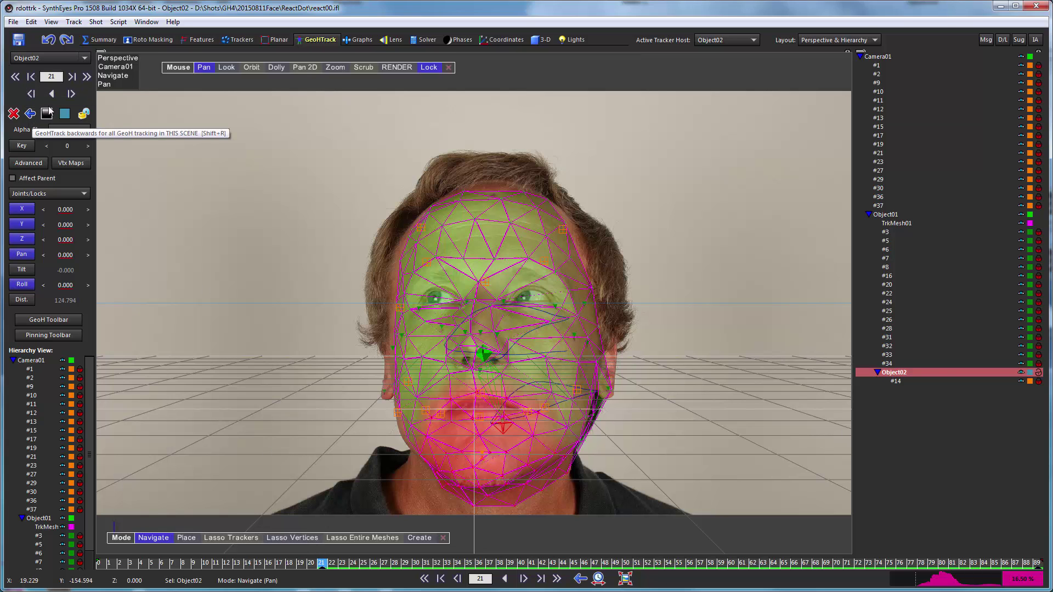
click(52, 97)
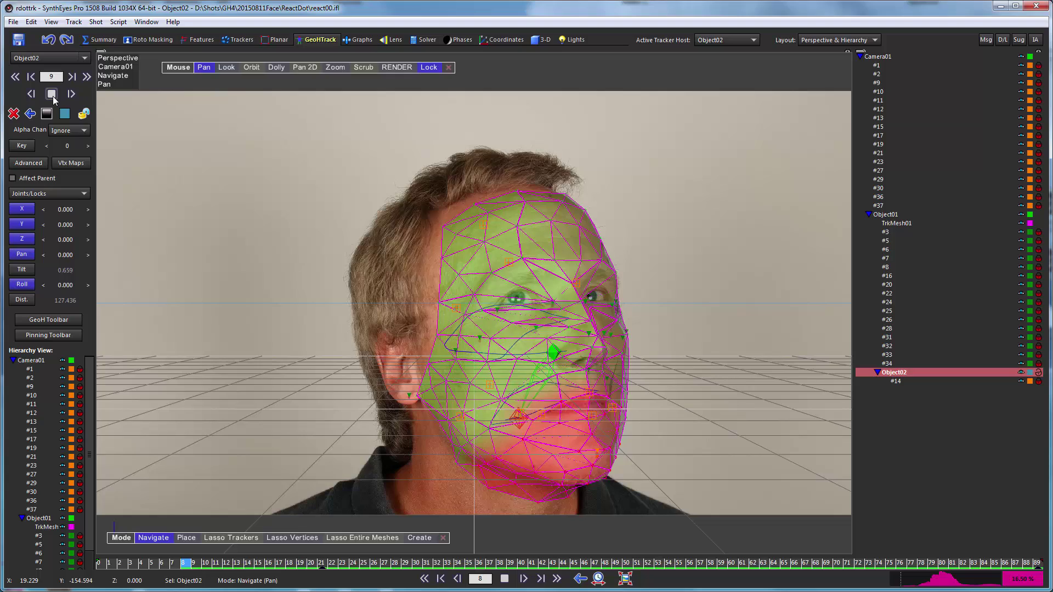
click(29, 114)
mouse_move(112, 563)
mouse_down()
mouse_move(212, 550)
mouse_move(176, 526)
mouse_move(405, 530)
mouse_up()
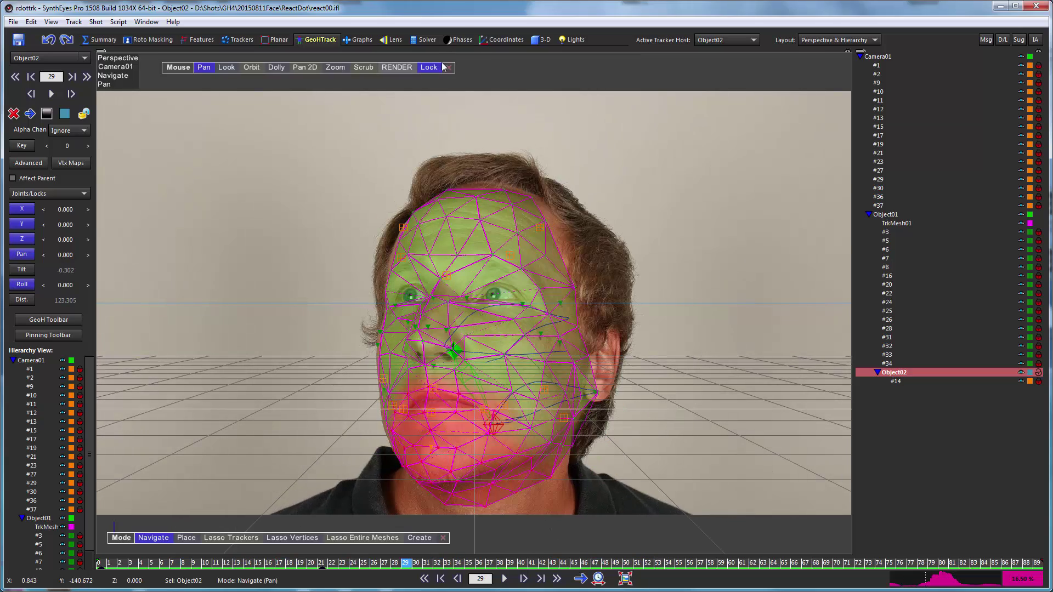
click(430, 68)
click(431, 68)
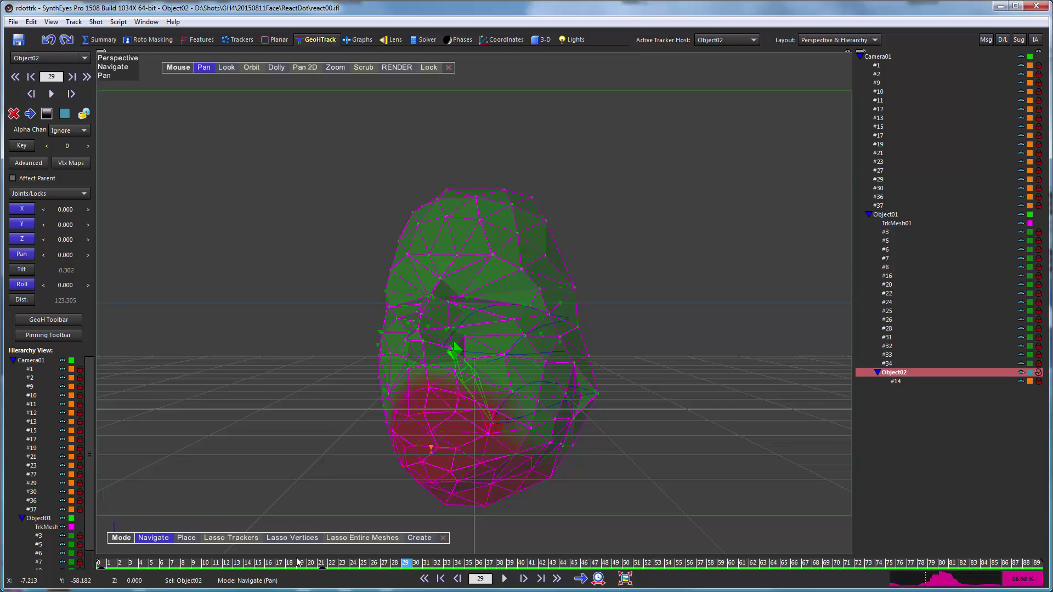
Step: In the 3-D room, set head mesh TrkMesh01's Opacity to 1
click(539, 40)
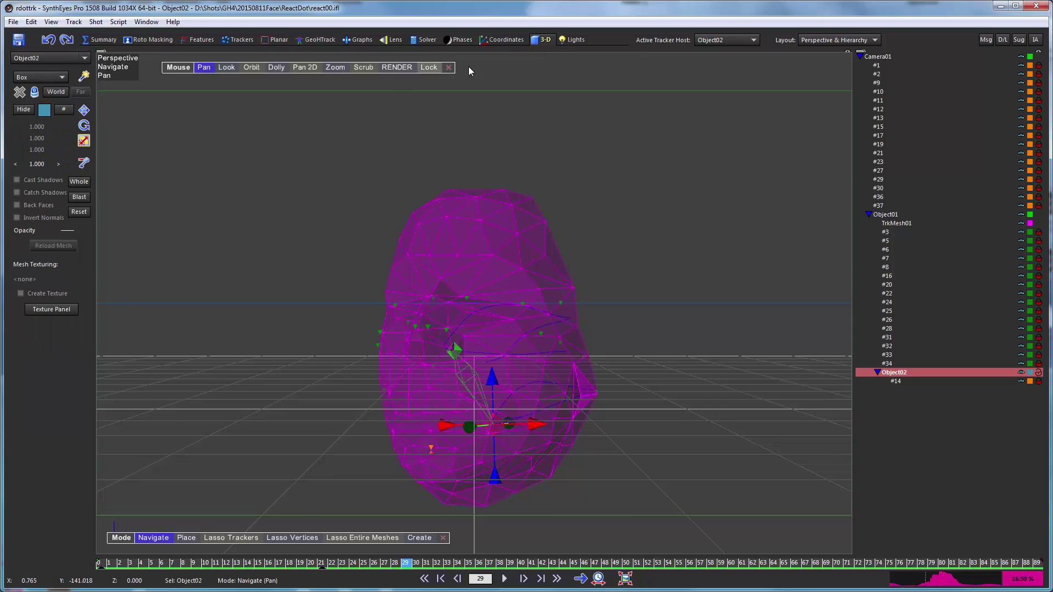
click(897, 223)
drag(51, 233, 65, 232)
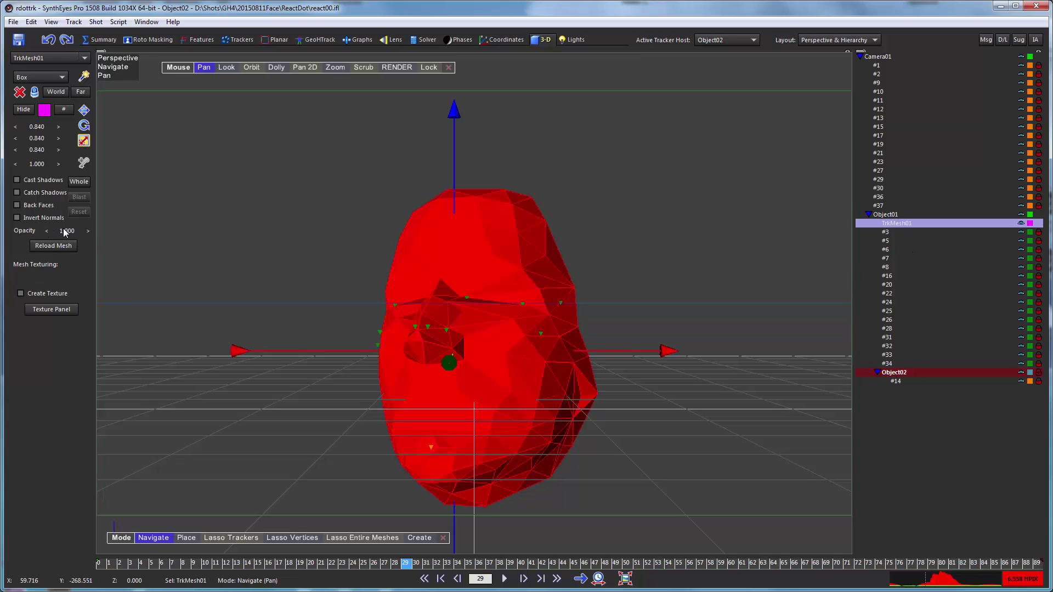
Step: Compare with the background plate shown, then advance frames and display the mesh as wireframe
click(433, 68)
click(892, 420)
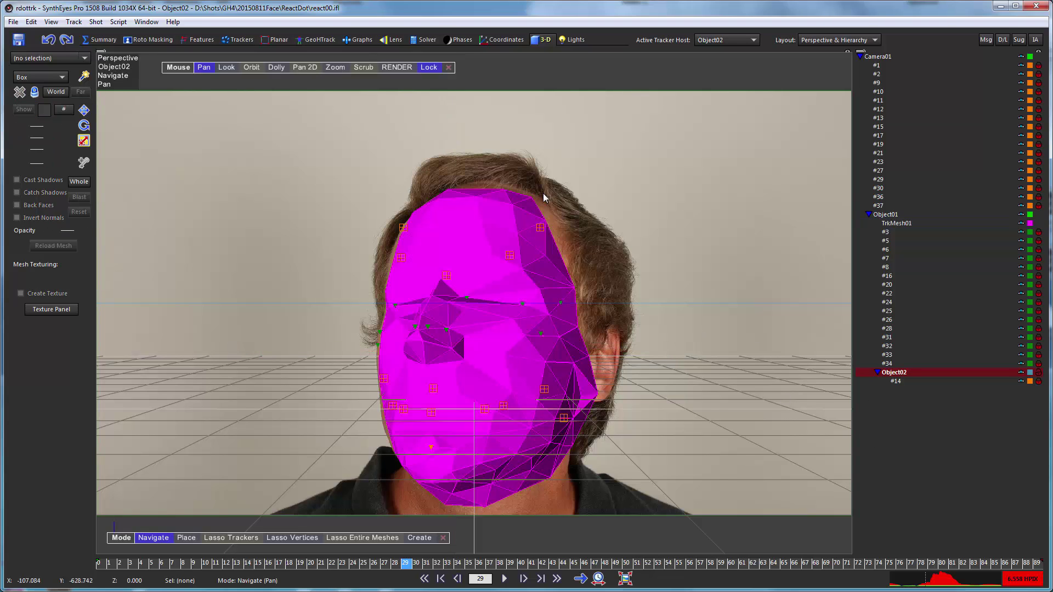
click(429, 68)
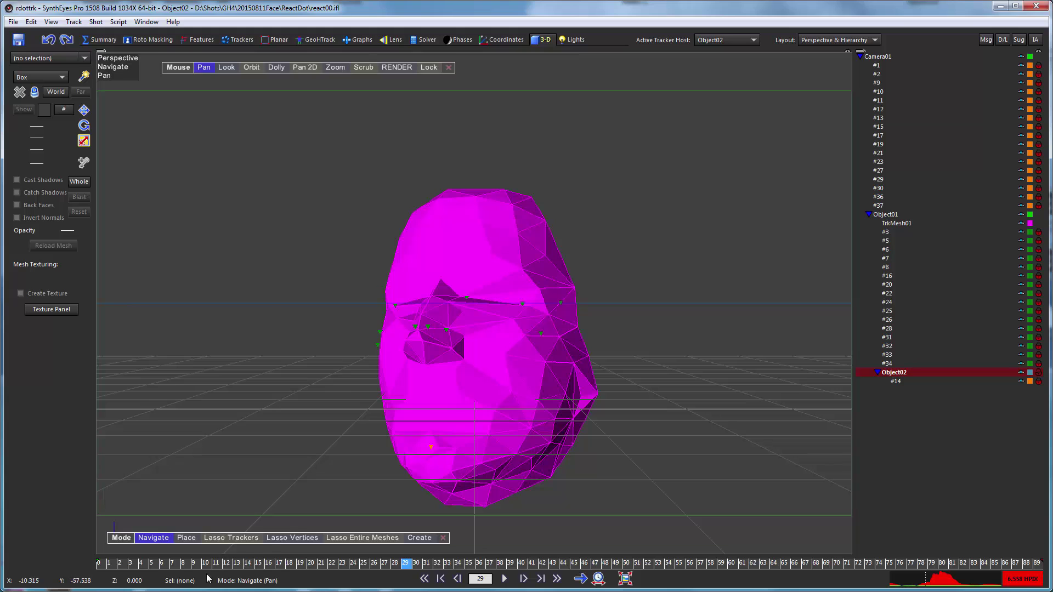
key(space)
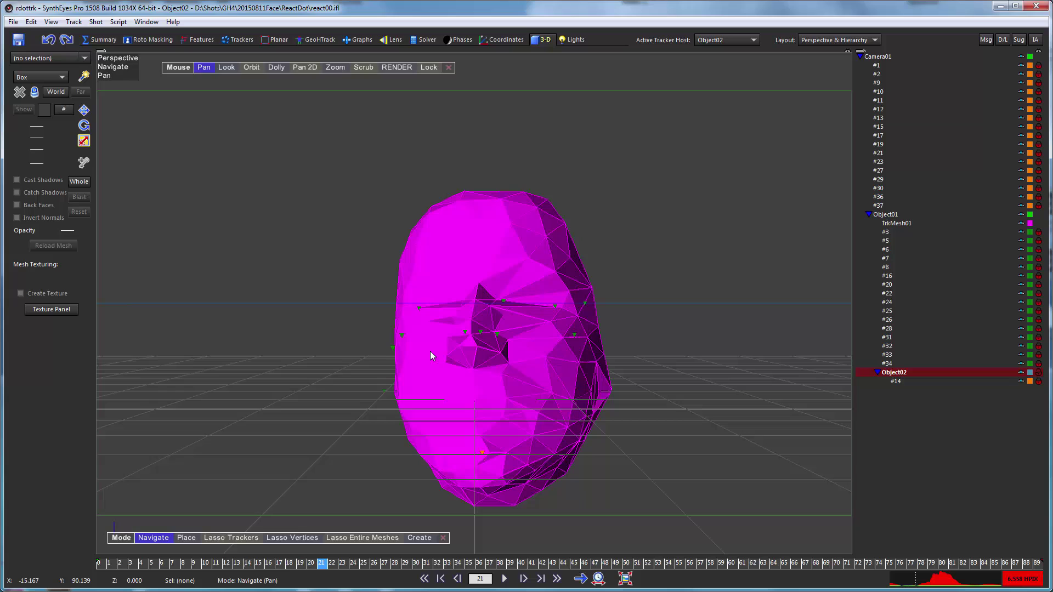
click(433, 352)
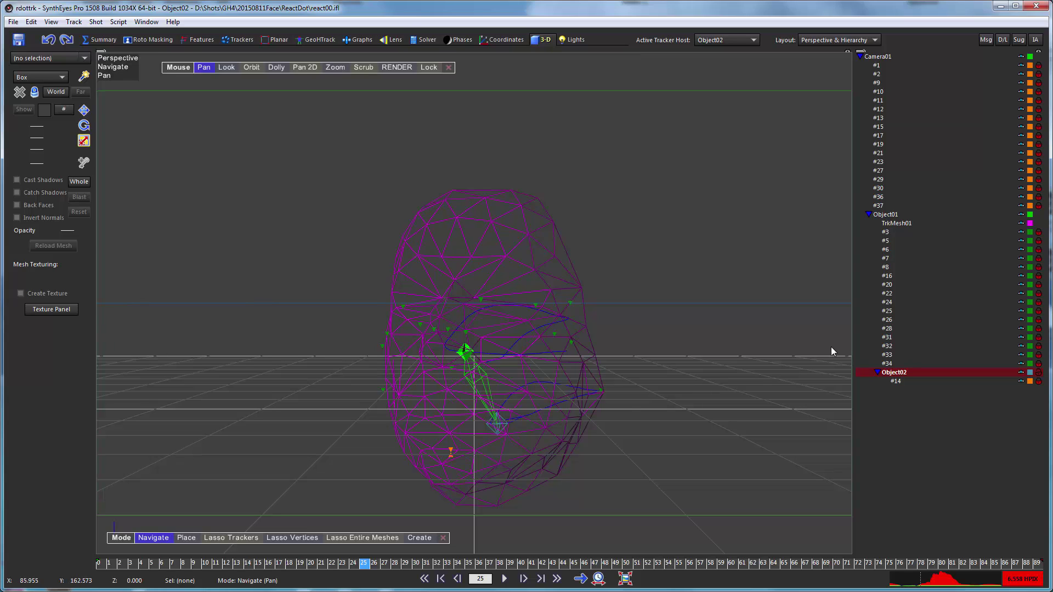
Step: Select jaw object Object02 in the GeoHTrack room and lock the view to show the footage
click(897, 375)
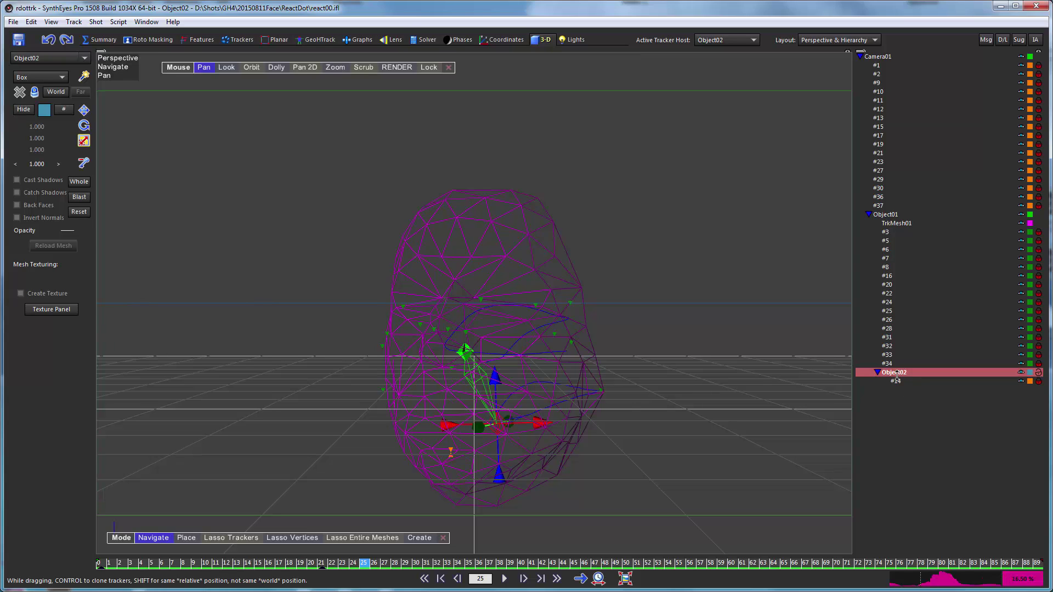
click(300, 42)
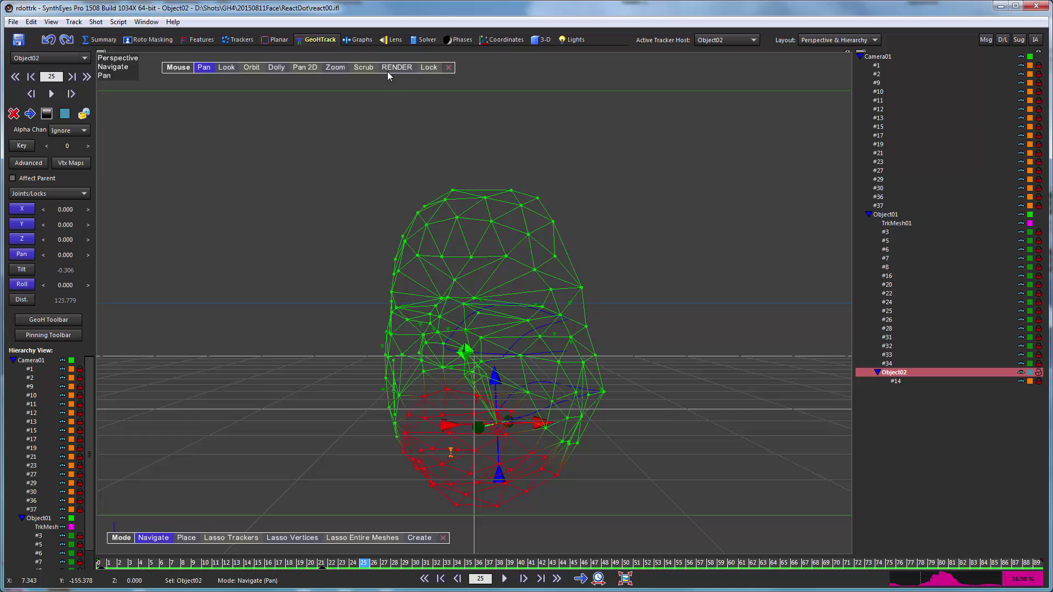
click(429, 68)
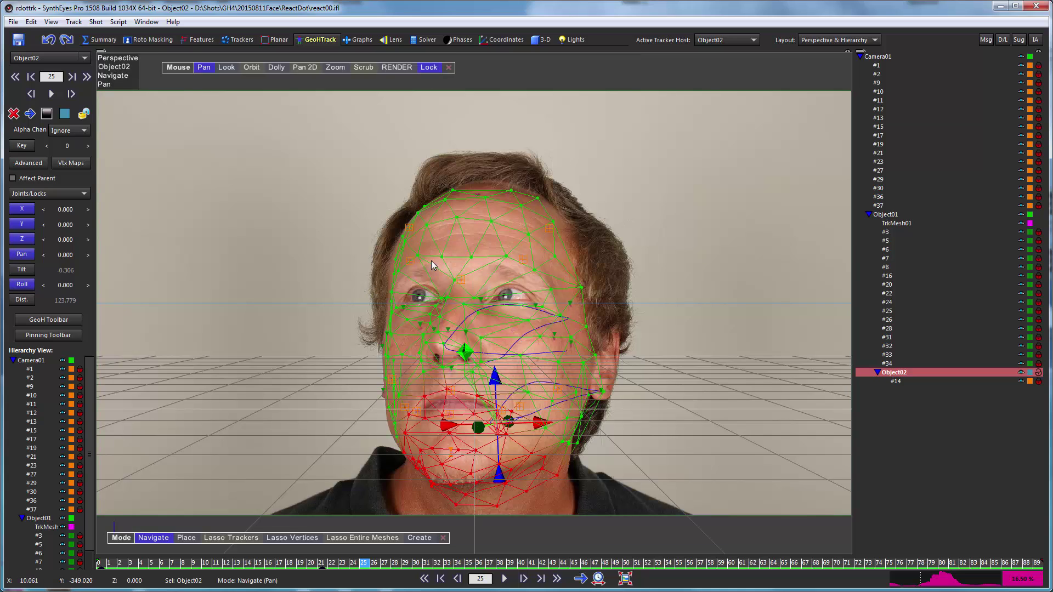